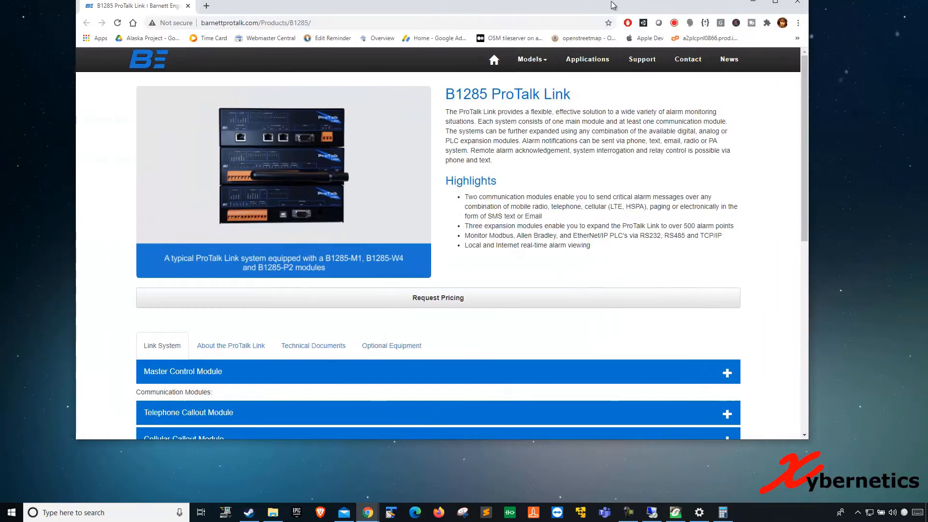
# Maximize the browser window and review the Master Control Module details on the B1285 ProTalk Link page
pyautogui.doubleClick(609, 35)
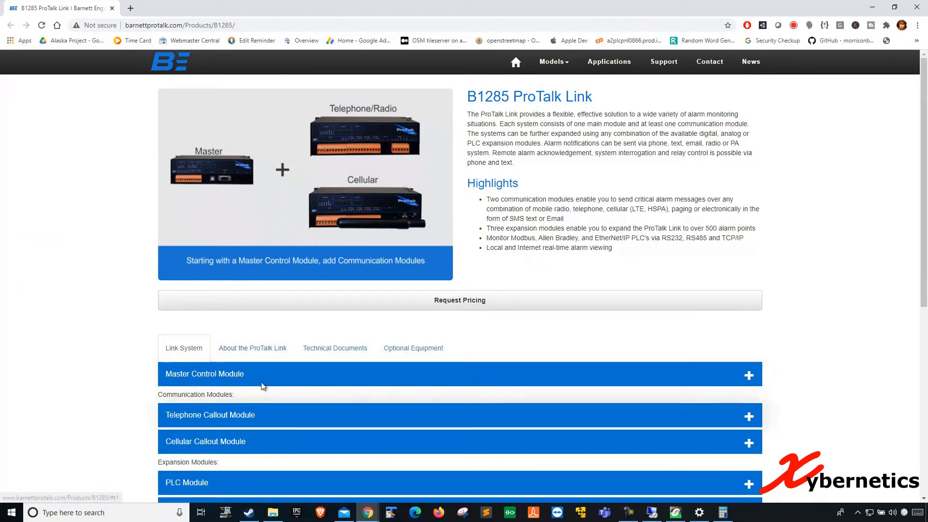
pyautogui.click(211, 378)
pyautogui.scroll(-2, 338, 369)
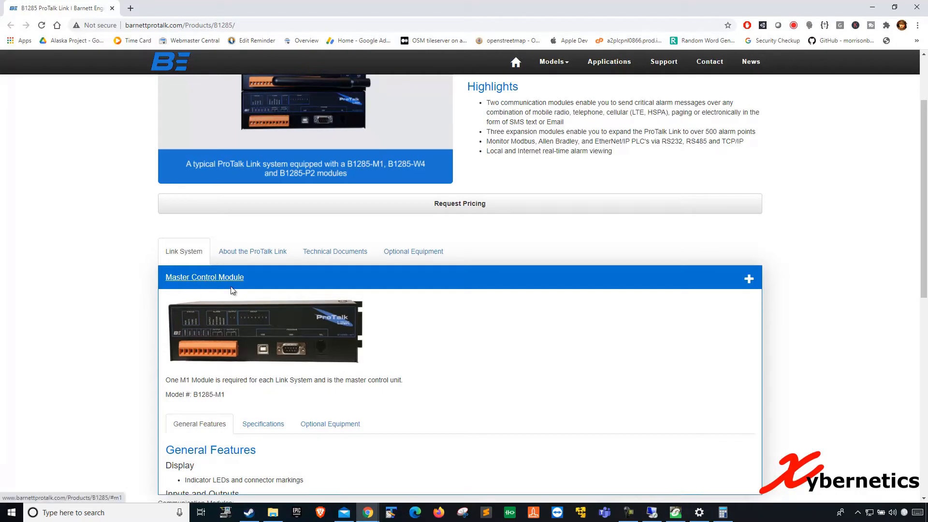
pyautogui.click(201, 279)
pyautogui.scroll(-1, 263, 292)
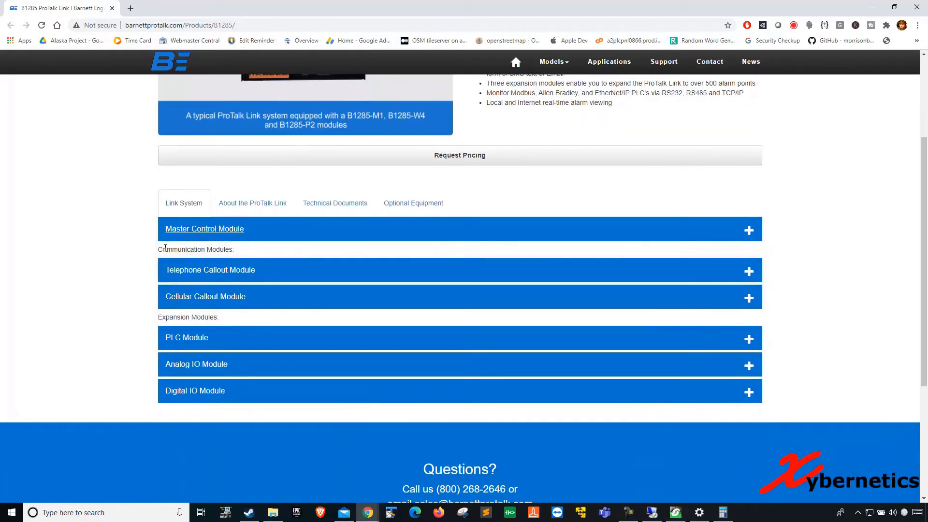
# Review the Telephone Callout Module and Cellular Callout Module details under Communication Modules, collapsing each section when done
pyautogui.moveTo(159, 250); pyautogui.dragTo(234, 247)
pyautogui.click(118, 271)
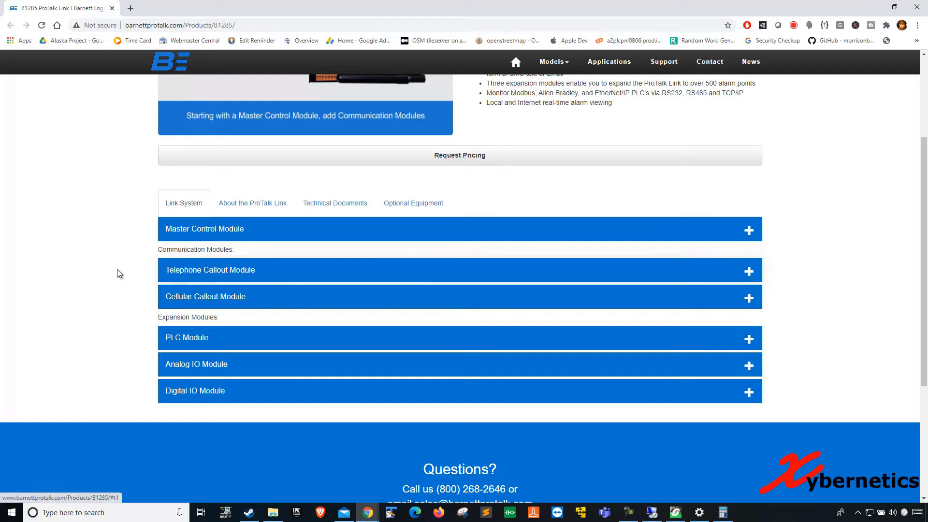
pyautogui.click(211, 272)
pyautogui.scroll(-1, 271, 280)
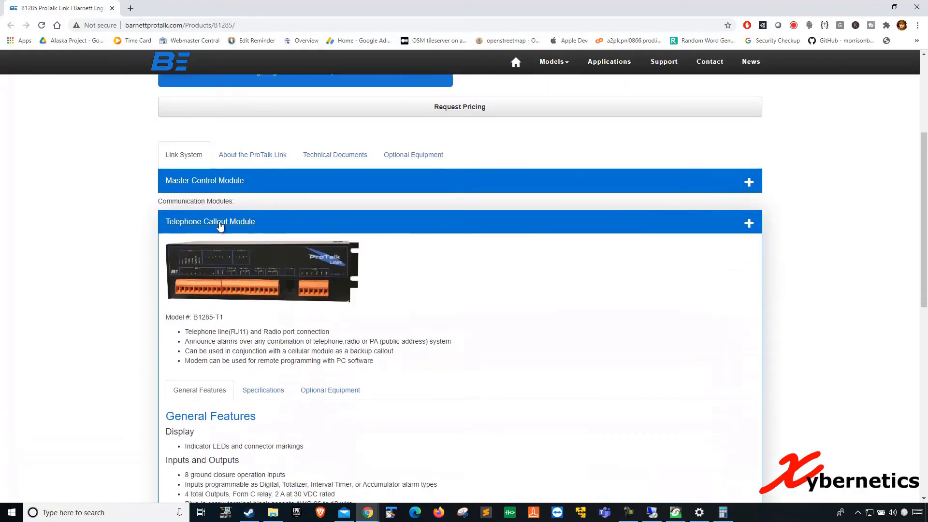
pyautogui.click(220, 222)
pyautogui.click(218, 249)
pyautogui.scroll(-1, 315, 268)
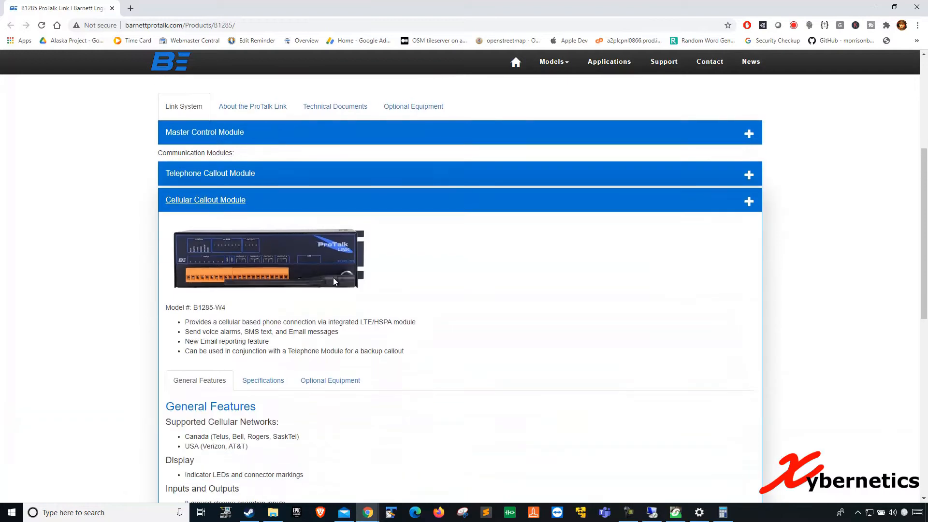
pyautogui.click(219, 205)
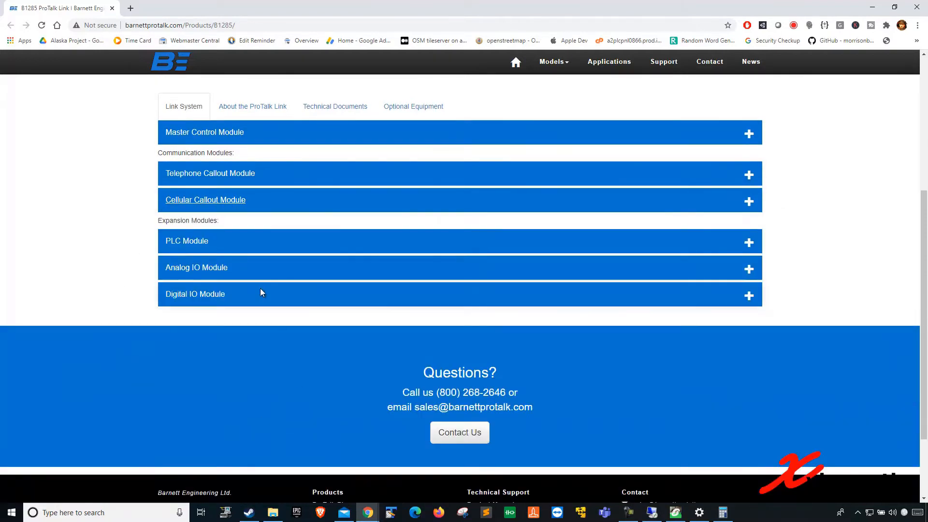
# Examine the PLC Module's supported protocols and general features under Expansion Modules, then close the browser window
pyautogui.click(193, 244)
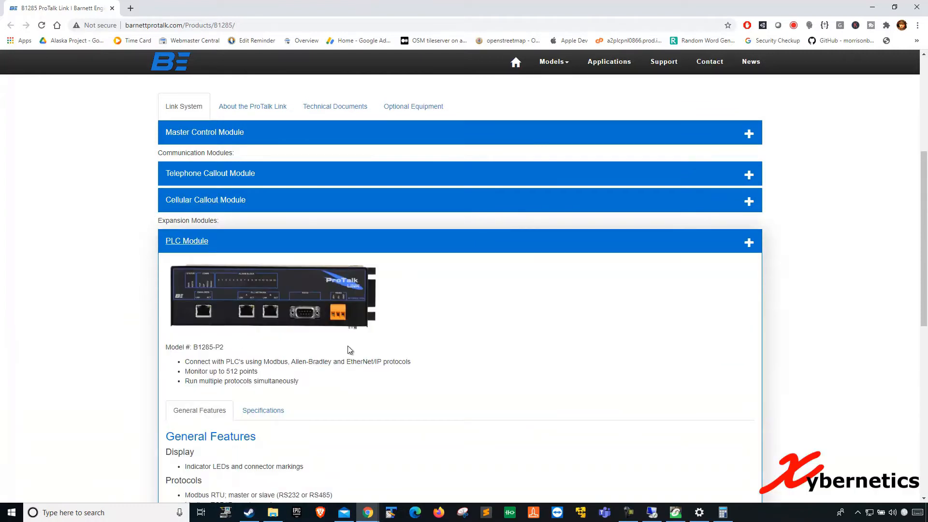
pyautogui.moveTo(265, 362); pyautogui.dragTo(413, 365)
pyautogui.click(417, 363)
pyautogui.doubleClick(275, 362)
pyautogui.scroll(-1, 300, 380)
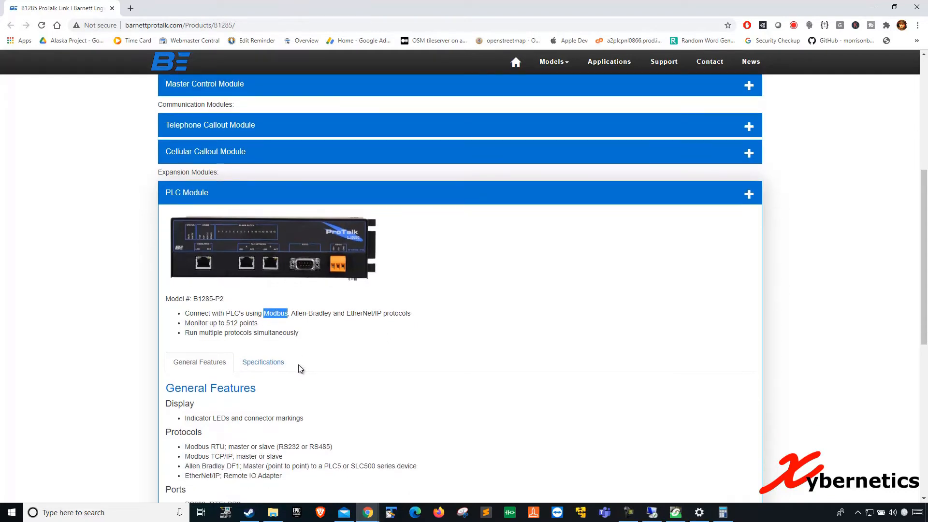
pyautogui.scroll(1, 300, 367)
pyautogui.click(191, 249)
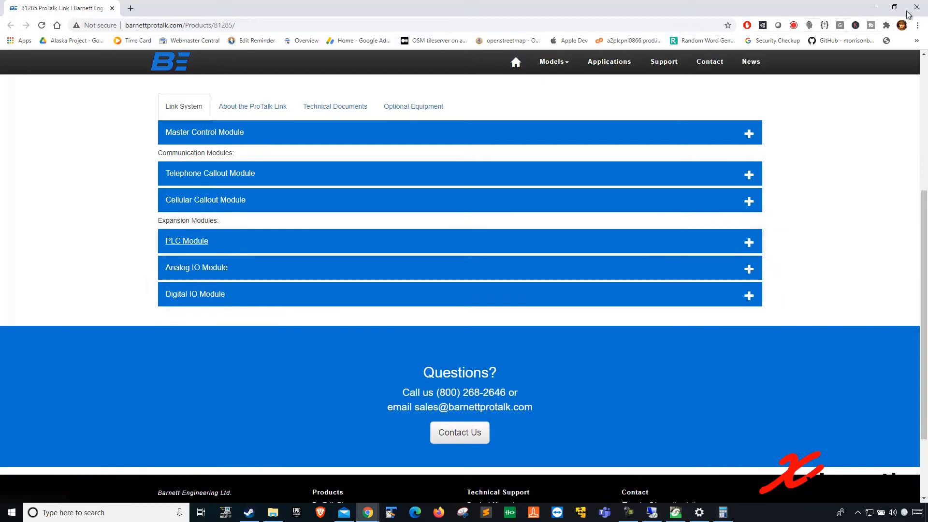
pyautogui.click(914, 11)
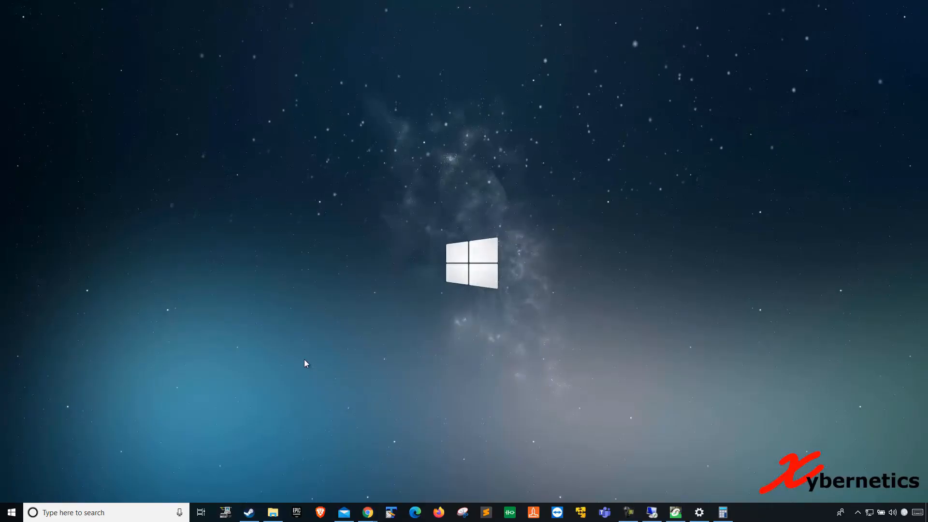
# Launch the Link Configuration Software and create a new database
pyautogui.click(11, 512)
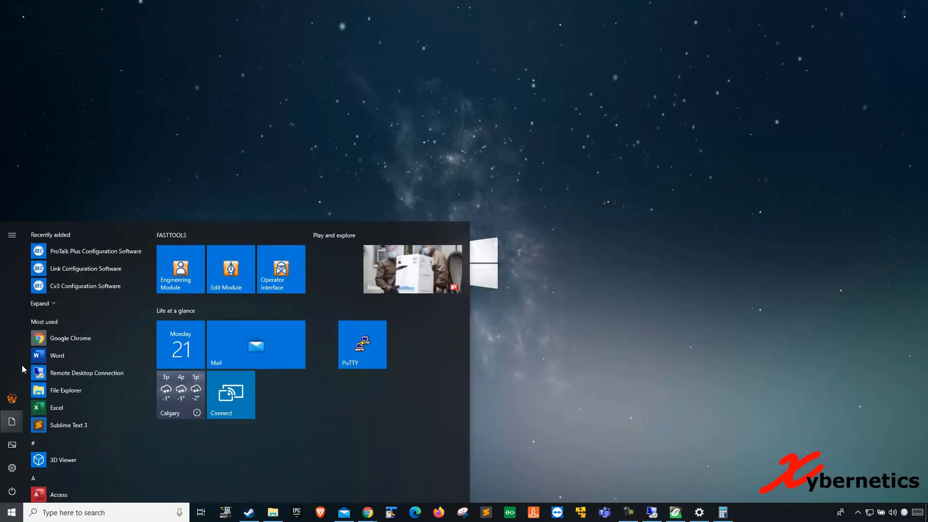
pyautogui.click(121, 269)
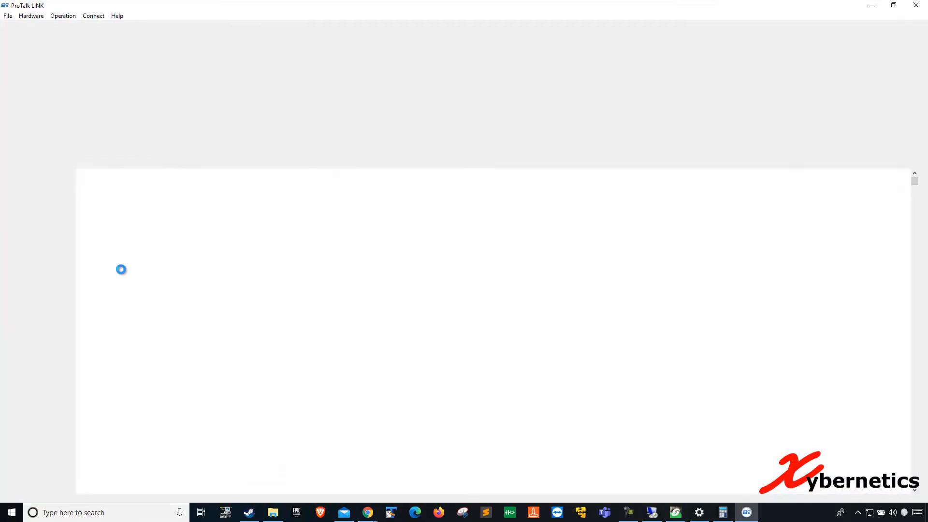
pyautogui.click(635, 319)
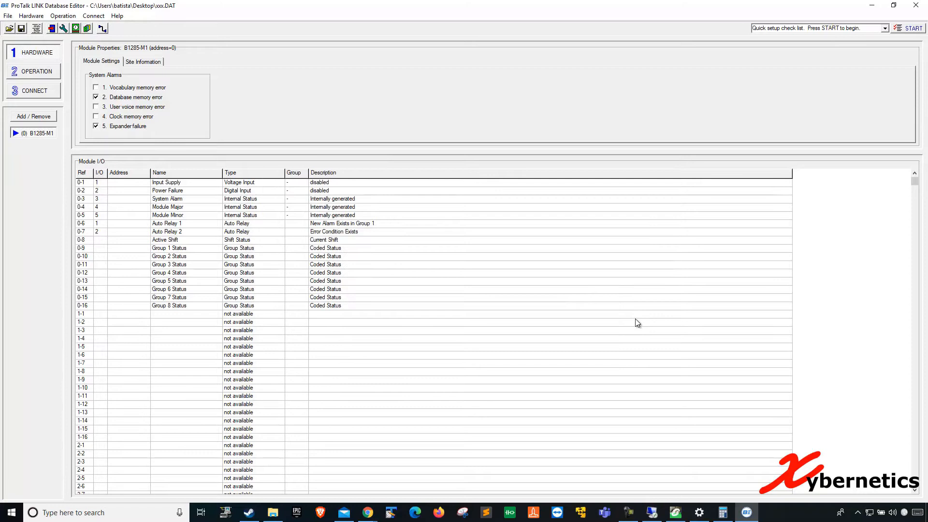
pyautogui.click(8, 16)
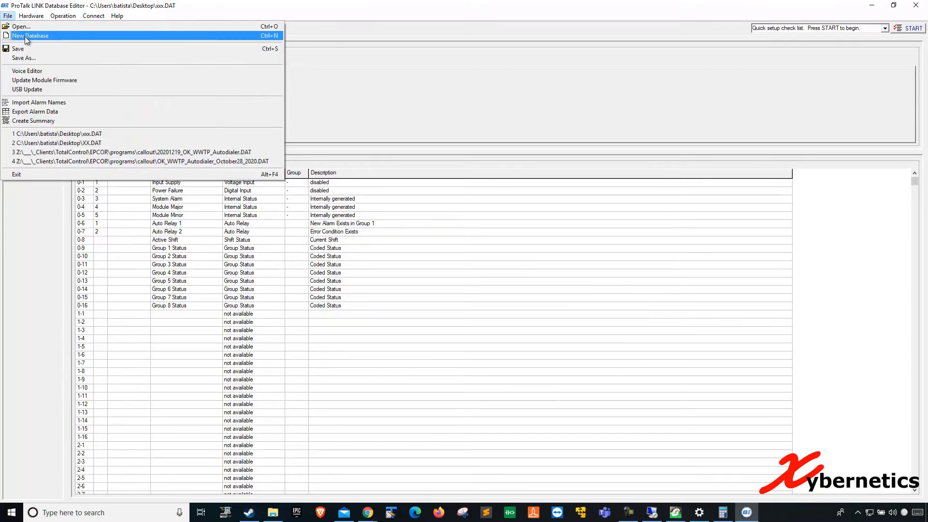
pyautogui.click(25, 37)
pyautogui.moveTo(104, 184); pyautogui.dragTo(266, 317)
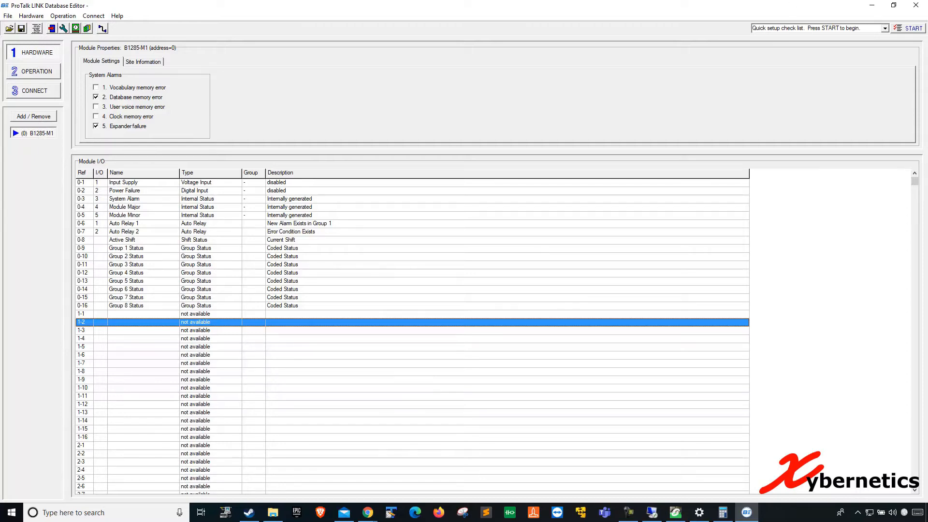
# Start the quick setup check list and add a B1285-P1 module at module address 1
pyautogui.click(895, 30)
pyautogui.click(487, 178)
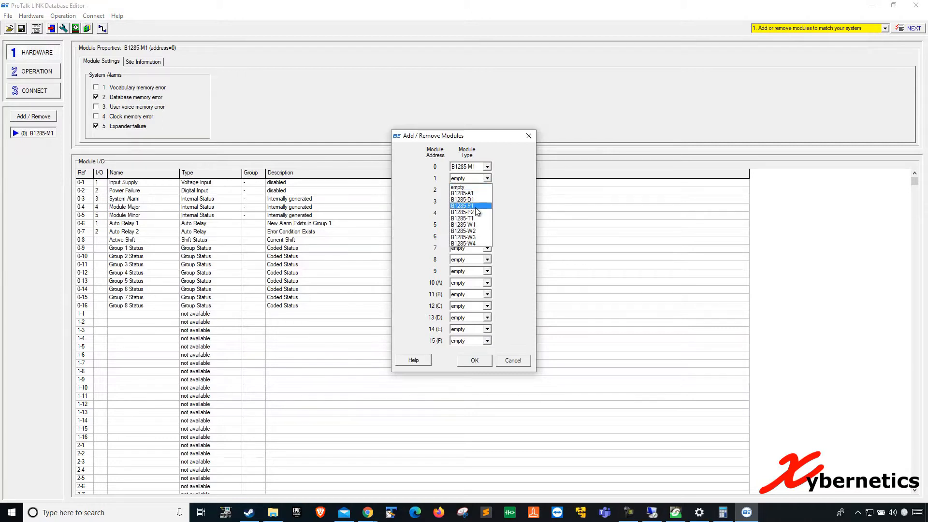
pyautogui.click(475, 206)
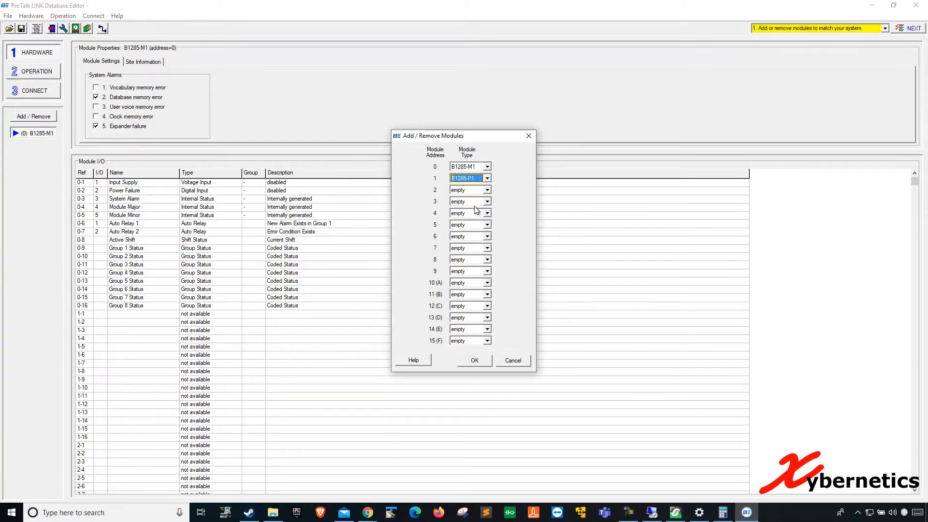
pyautogui.click(475, 361)
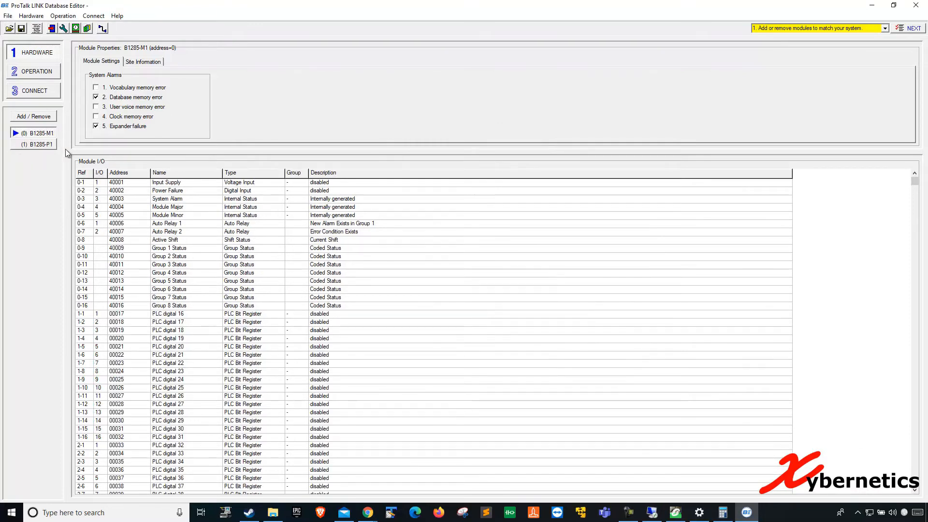
# Advance the setup check list and add a B1285-W1 module at address 2 and a B1285-T1 module at address 3
pyautogui.click(903, 31)
pyautogui.click(902, 31)
pyautogui.click(33, 116)
pyautogui.click(487, 190)
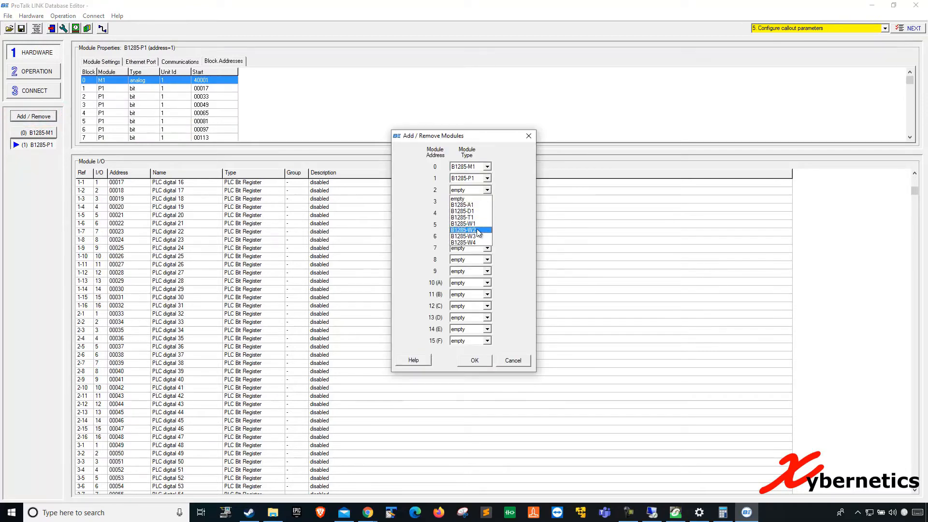
pyautogui.click(478, 223)
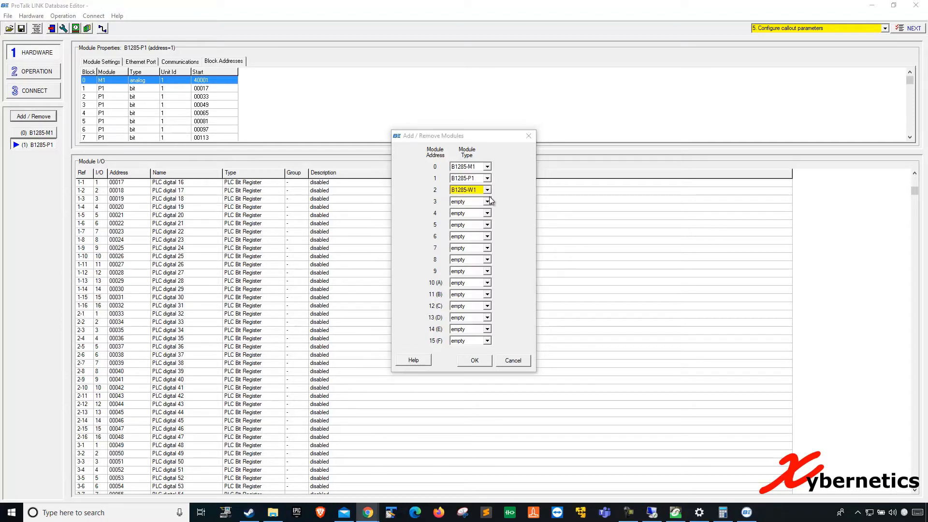
pyautogui.click(487, 202)
pyautogui.click(477, 227)
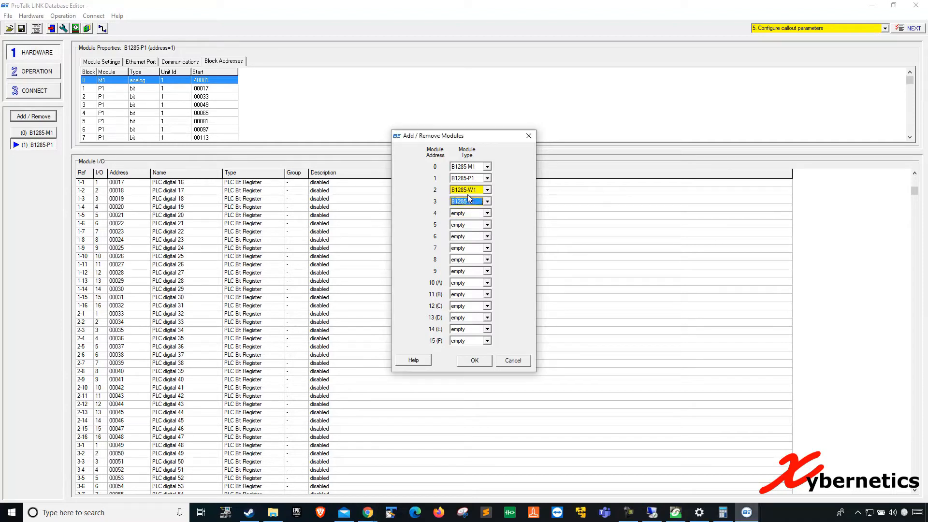
pyautogui.click(476, 361)
# Enable the B1285-P1 module's Ethernet port with IP address 192.160.001.050 and default gateway 192.168.001.001
pyautogui.click(51, 144)
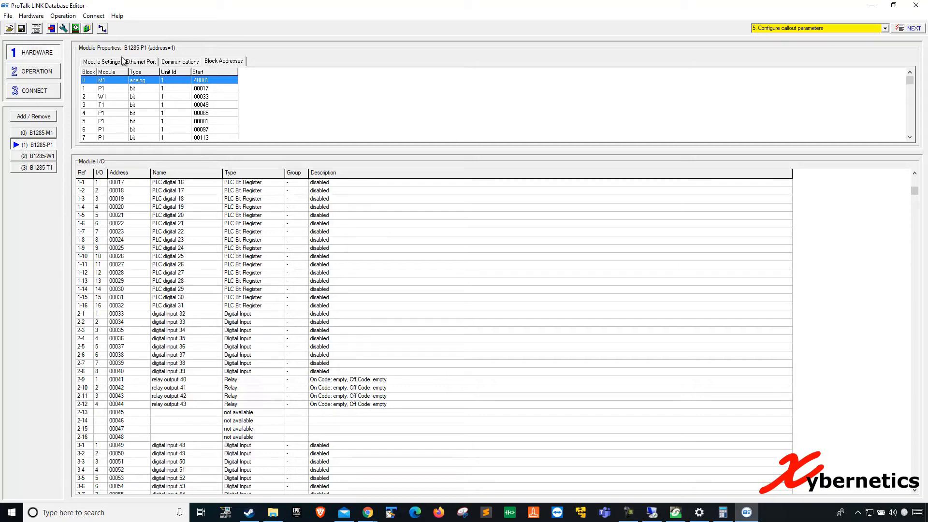
pyautogui.click(143, 62)
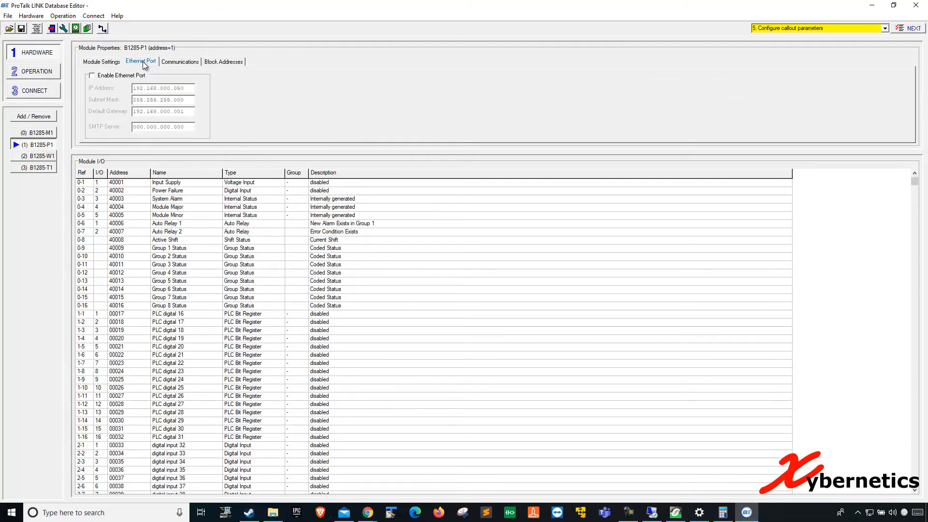
pyautogui.click(117, 77)
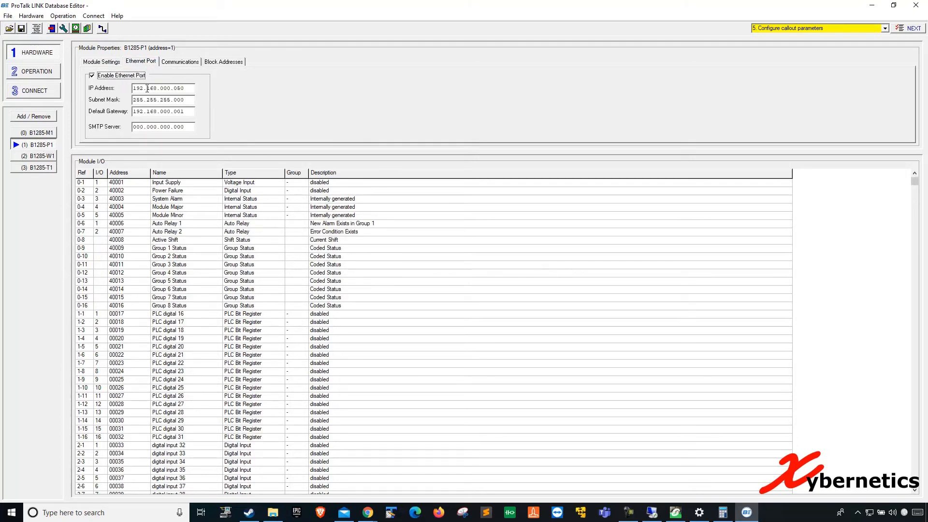
pyautogui.click(176, 87)
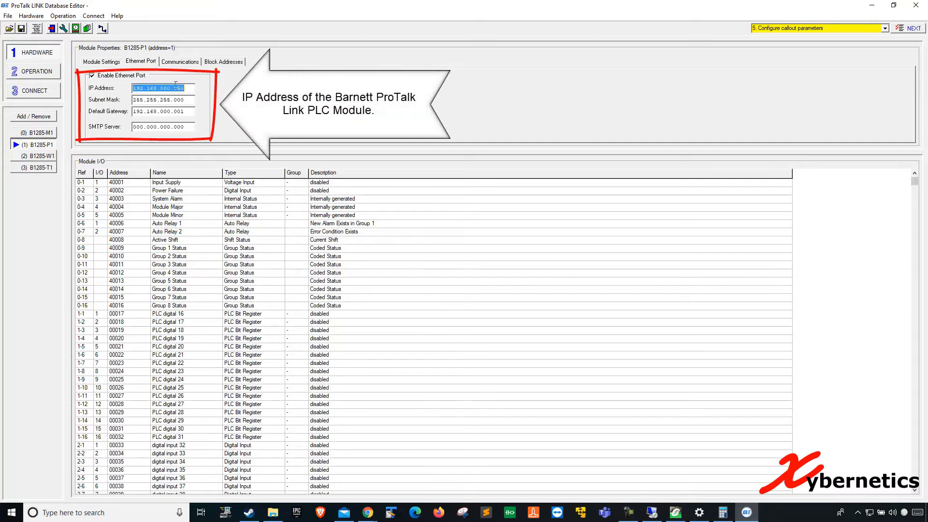
pyautogui.click(173, 90)
pyautogui.write('001.050')
pyautogui.click(178, 110)
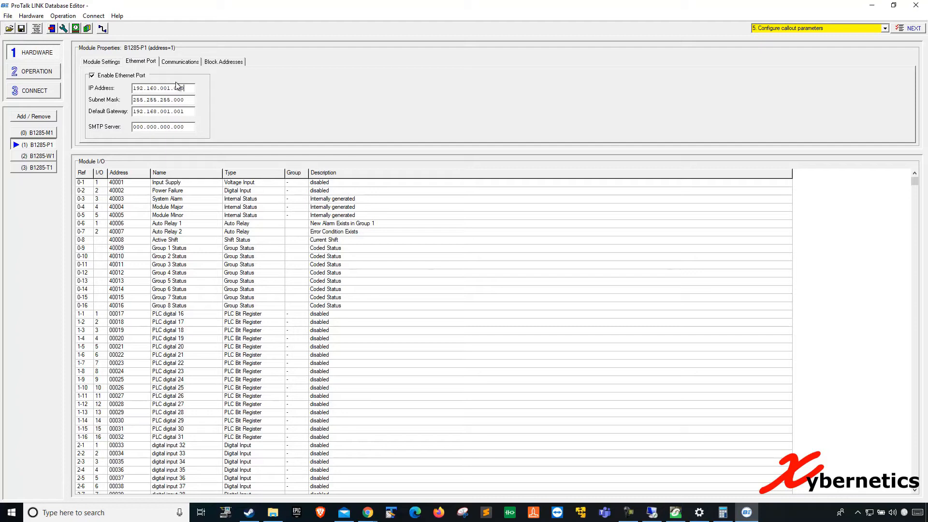
# Check the PLC Module's model and protocol details on the B1285 product page in the browser, then return to the database editor
pyautogui.moveTo(570, 0); pyautogui.dragTo(536, 52)
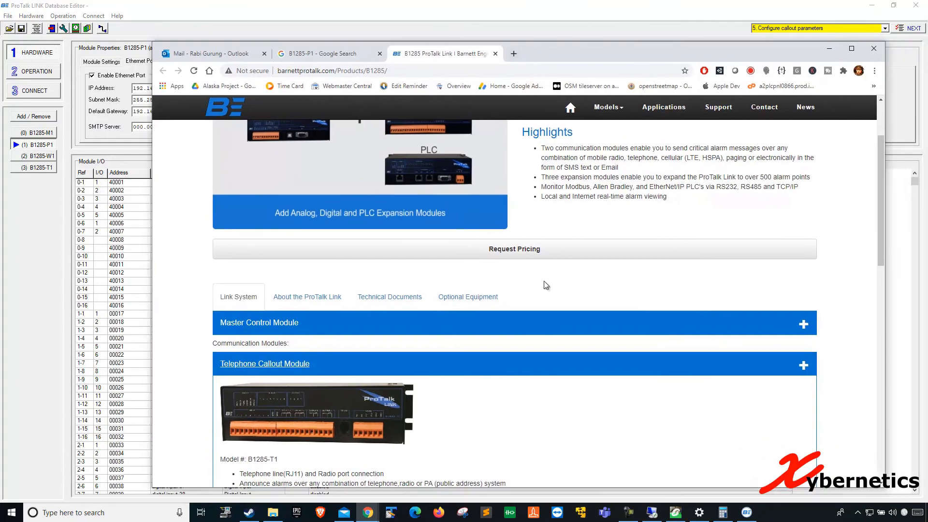
pyautogui.scroll(-3, 505, 288)
pyautogui.scroll(-6, 504, 287)
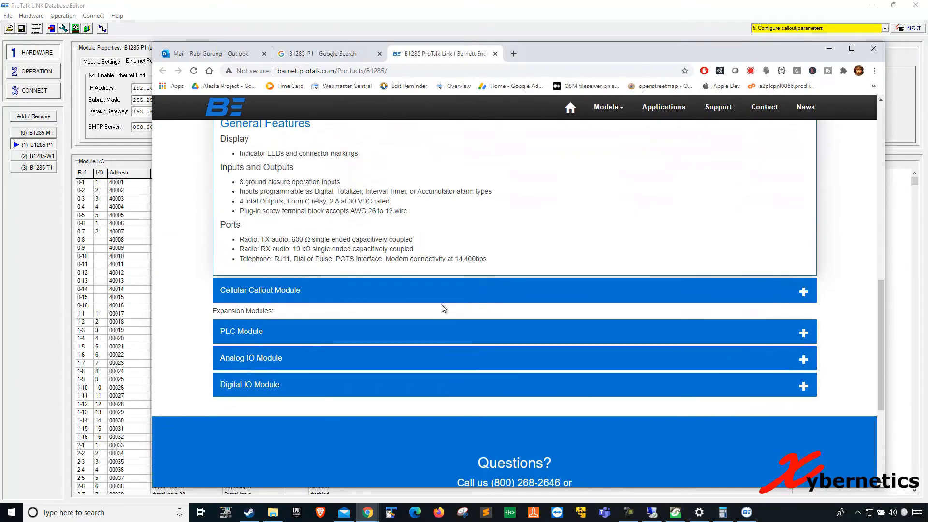
pyautogui.click(217, 333)
pyautogui.scroll(4, 408, 265)
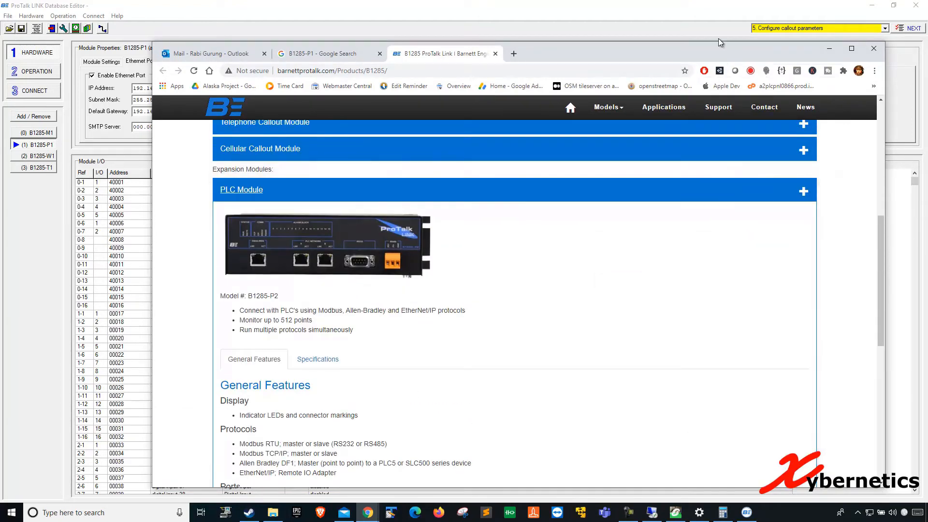
pyautogui.moveTo(732, 49); pyautogui.dragTo(731, 0)
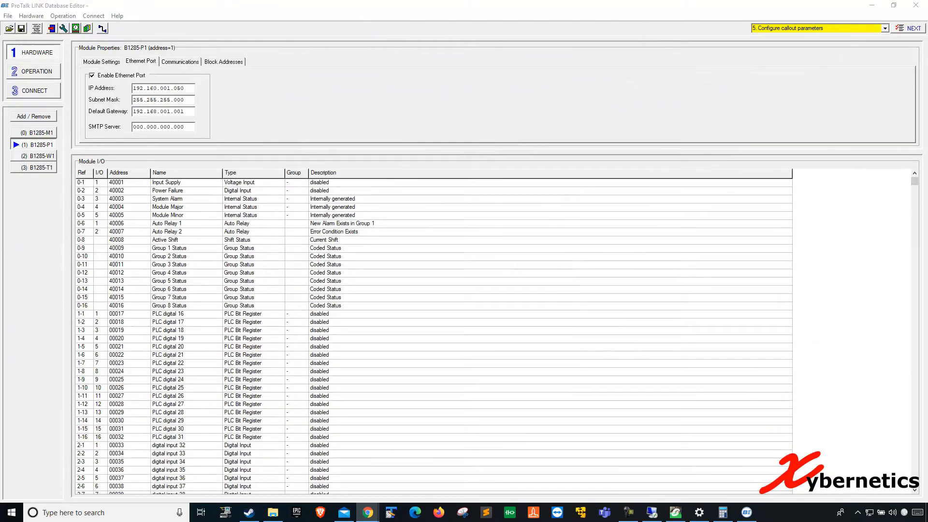
# Set the B1285-P1 module's communications protocol to Modbus TCP/IP master
pyautogui.click(195, 65)
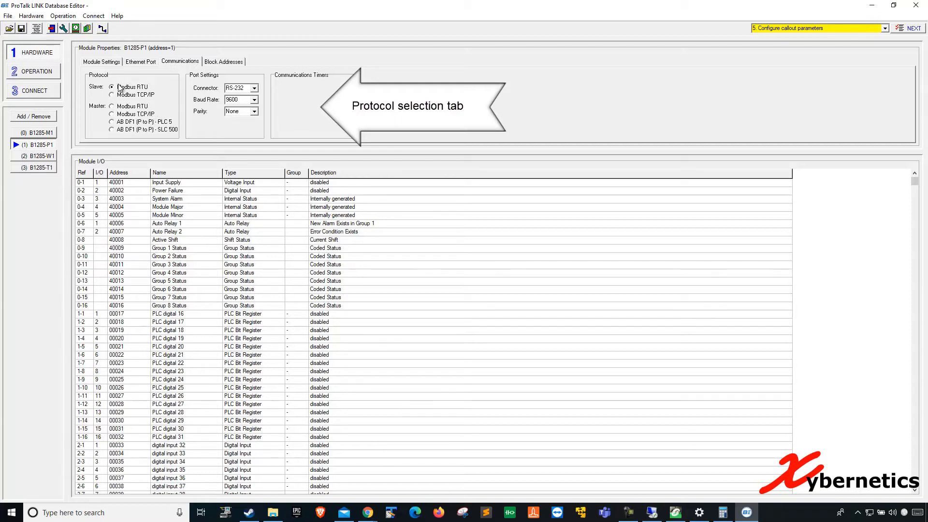
pyautogui.click(132, 115)
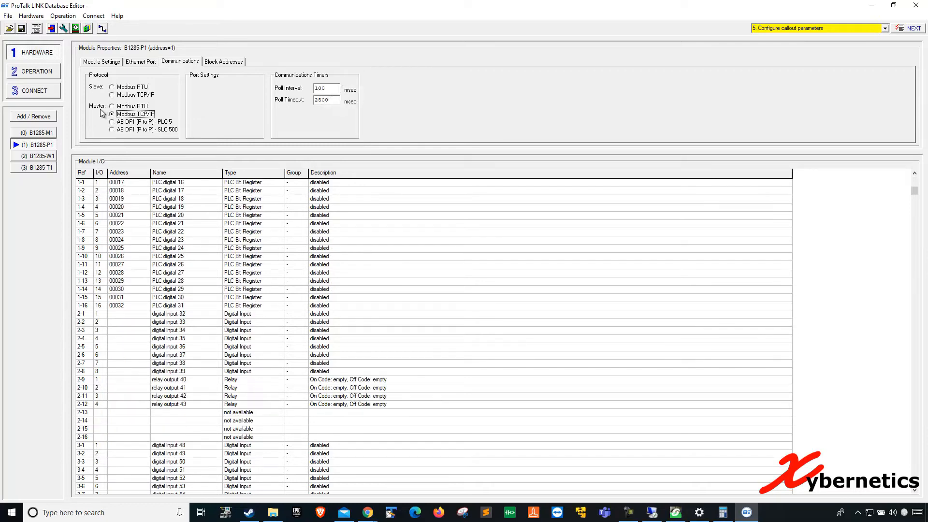
# Examine the B1285-P1 block addresses, checking the IP address entries for blocks 1, 4 and 6
pyautogui.click(218, 62)
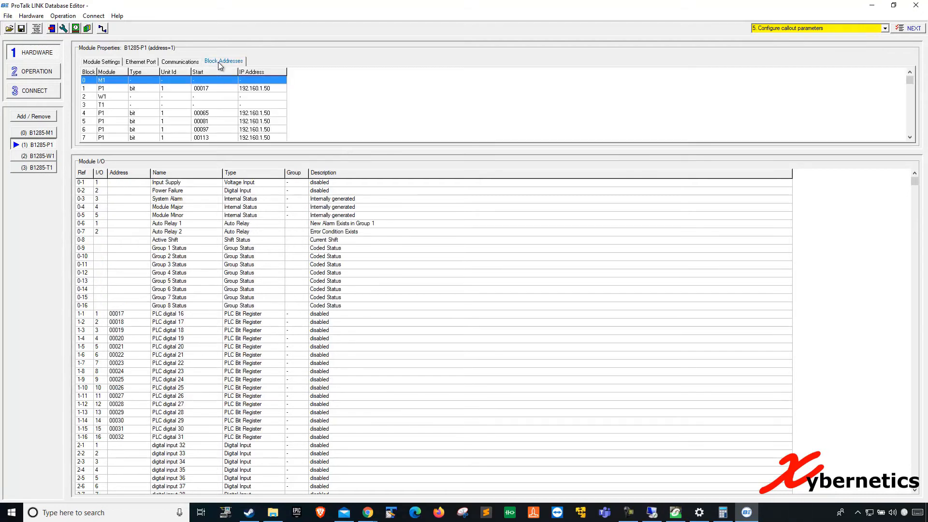
pyautogui.click(266, 90)
pyautogui.click(271, 113)
pyautogui.click(269, 130)
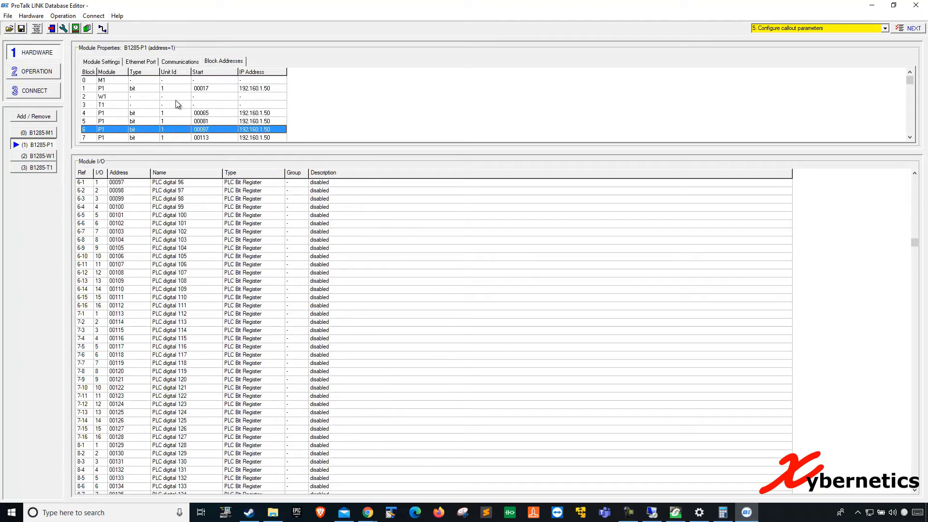
# Set block 4's remote PLC address to IP 192.160.001.088, unit ID 8 and start address 00100, and check its first and last I/O addresses
pyautogui.click(90, 81)
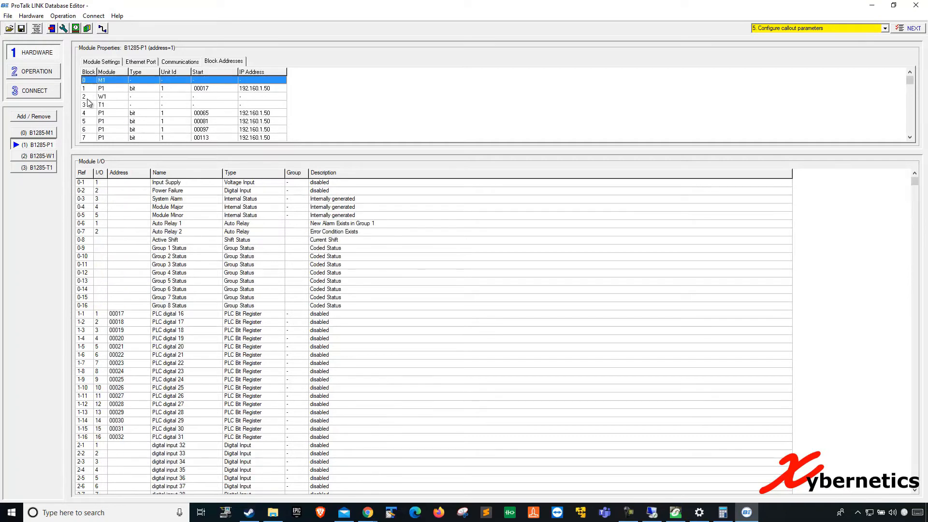
pyautogui.click(94, 115)
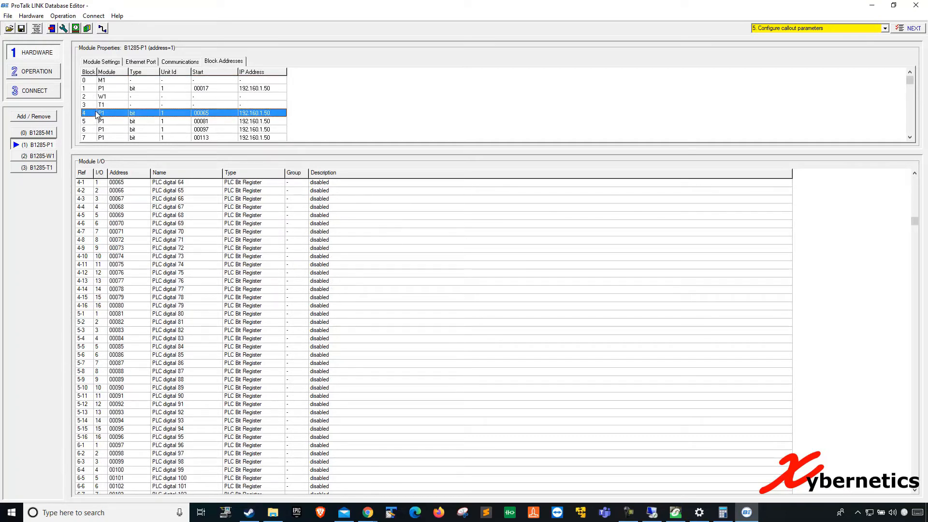
pyautogui.doubleClick(238, 116)
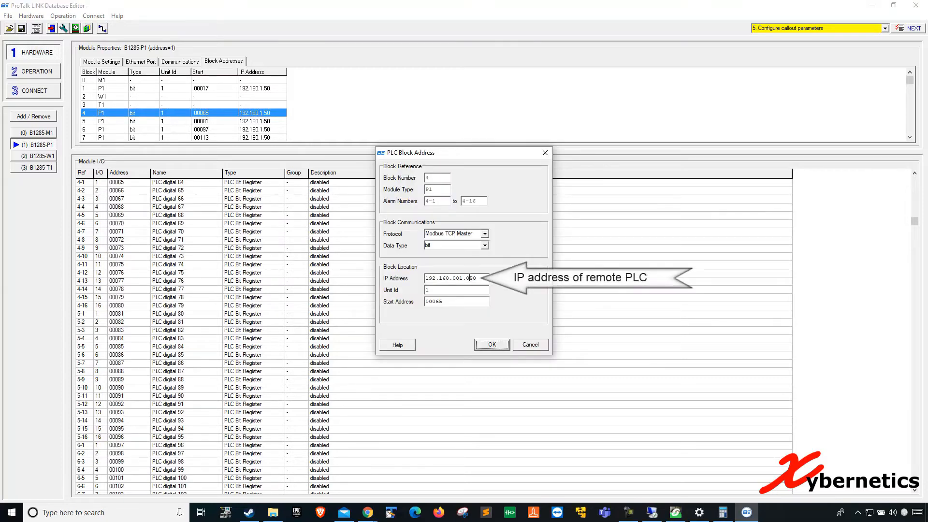
pyautogui.moveTo(474, 278); pyautogui.dragTo(481, 279)
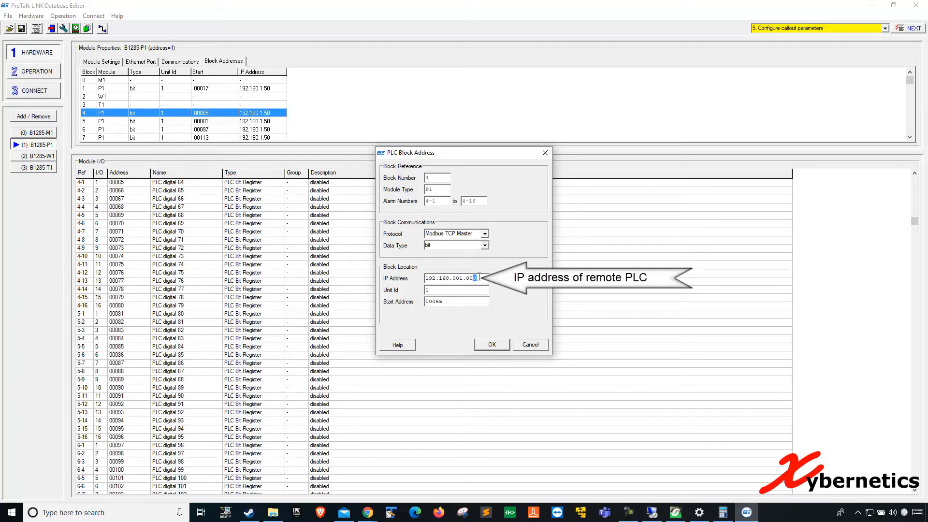
pyautogui.click(425, 289)
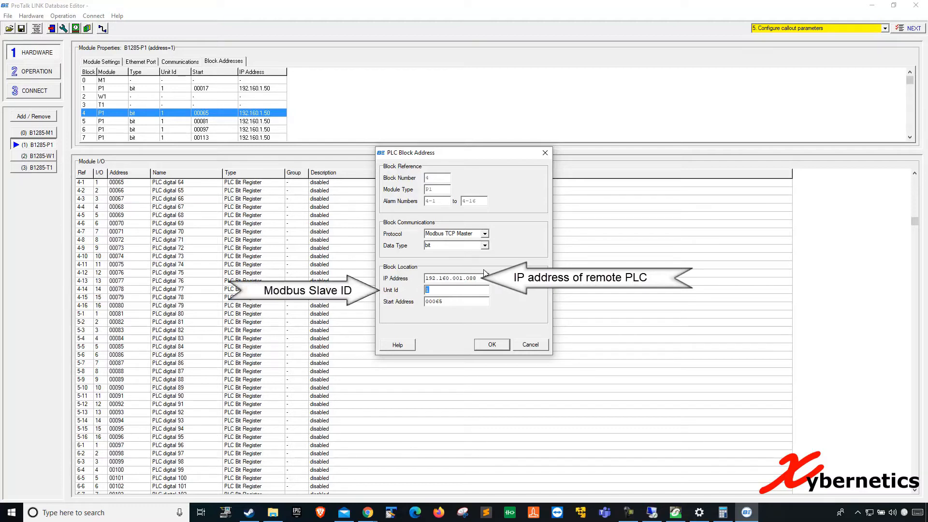
pyautogui.write('8')
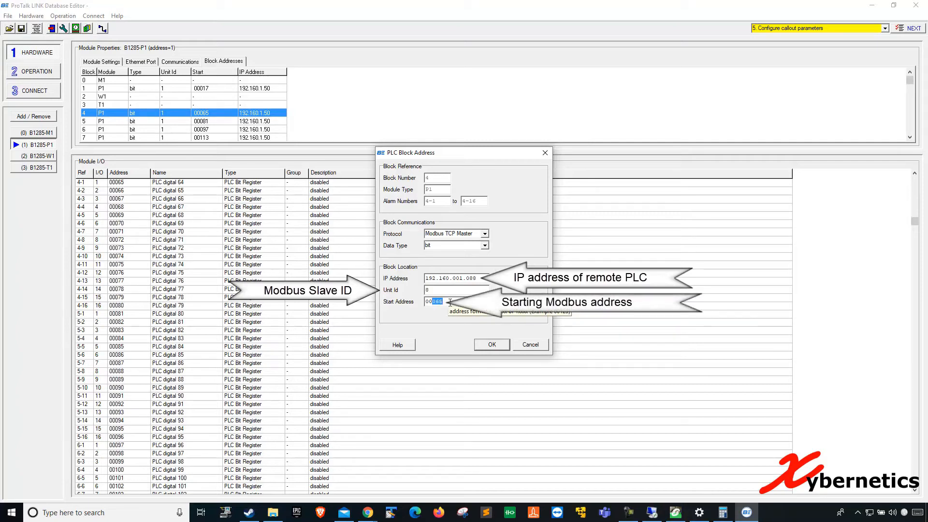
pyautogui.write('100')
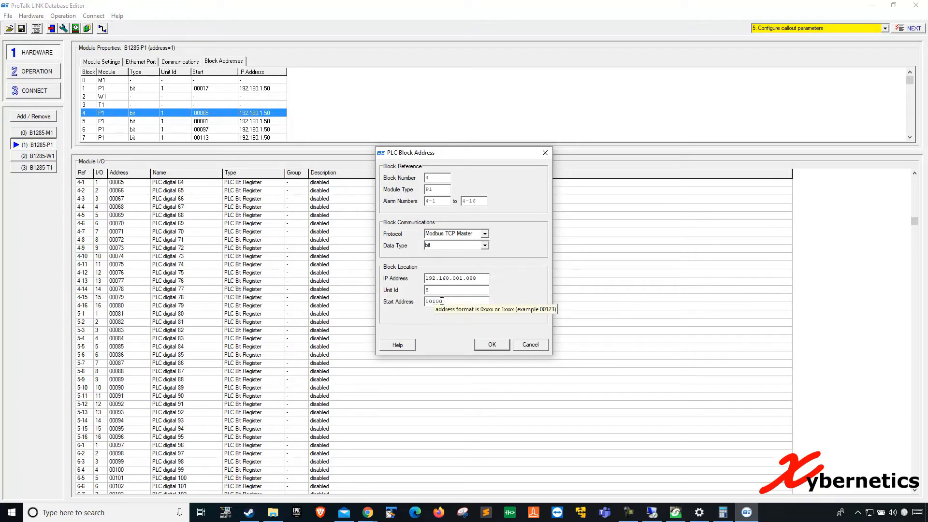
pyautogui.doubleClick(429, 301)
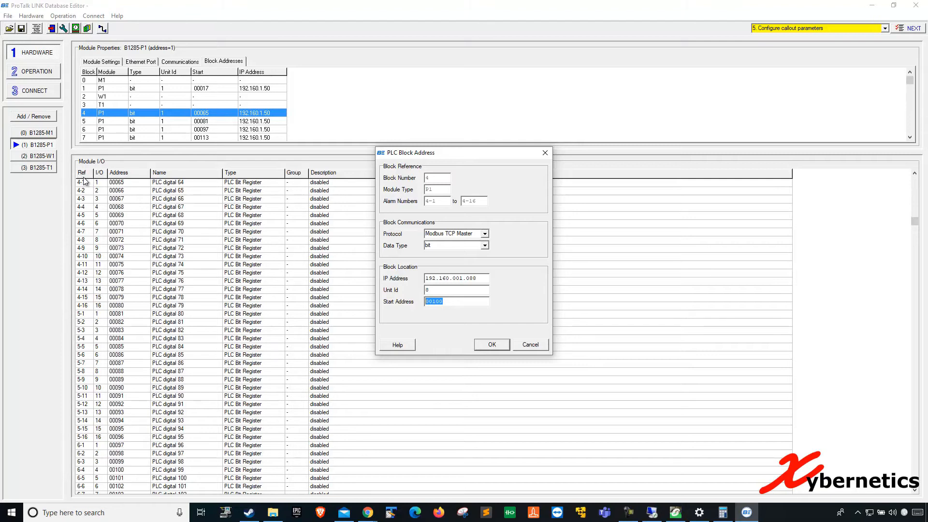
pyautogui.click(502, 348)
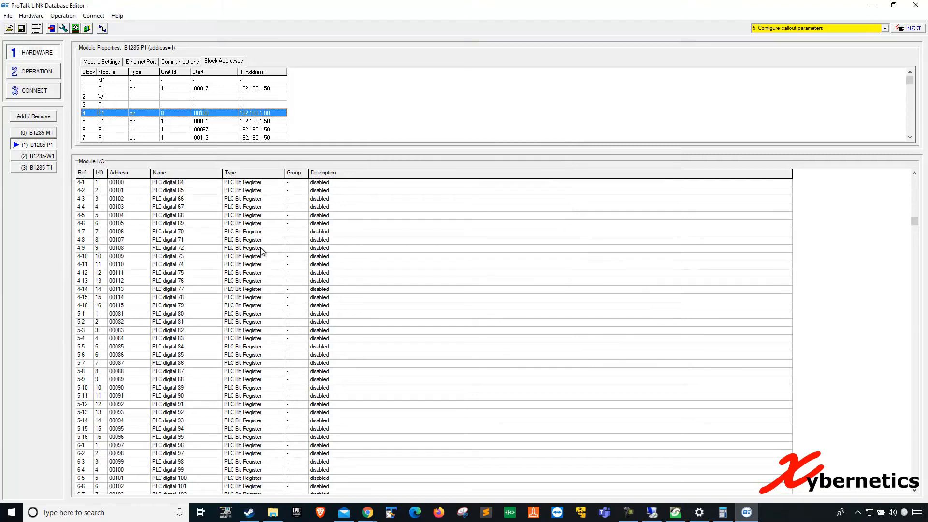
pyautogui.click(121, 184)
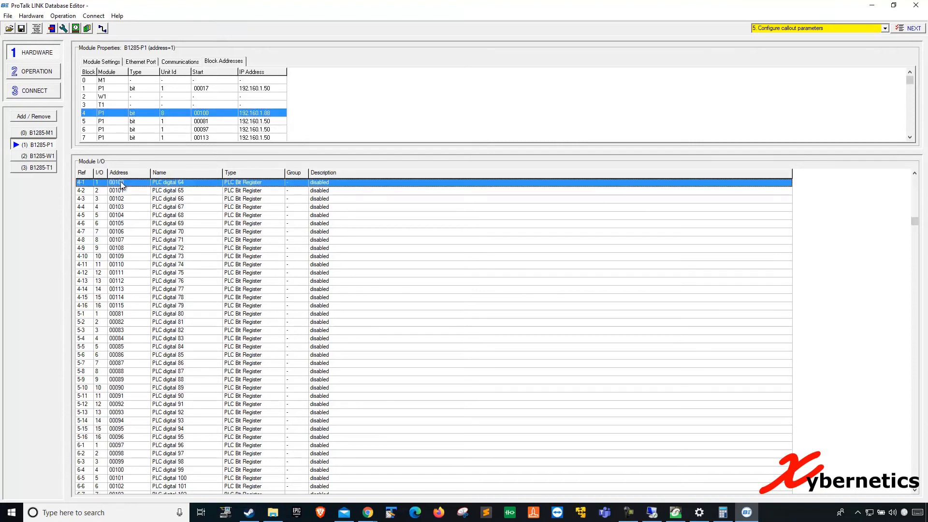
pyautogui.click(128, 305)
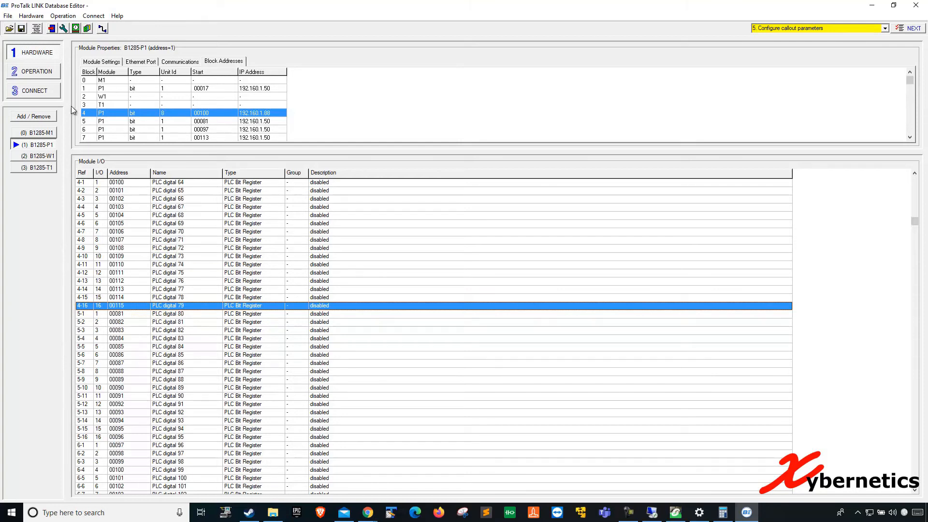
# Set block 10's location to IP address 192.160.1.102, unit ID 99 and start address 00444, and check its first and last I/O addresses
pyautogui.click(253, 121)
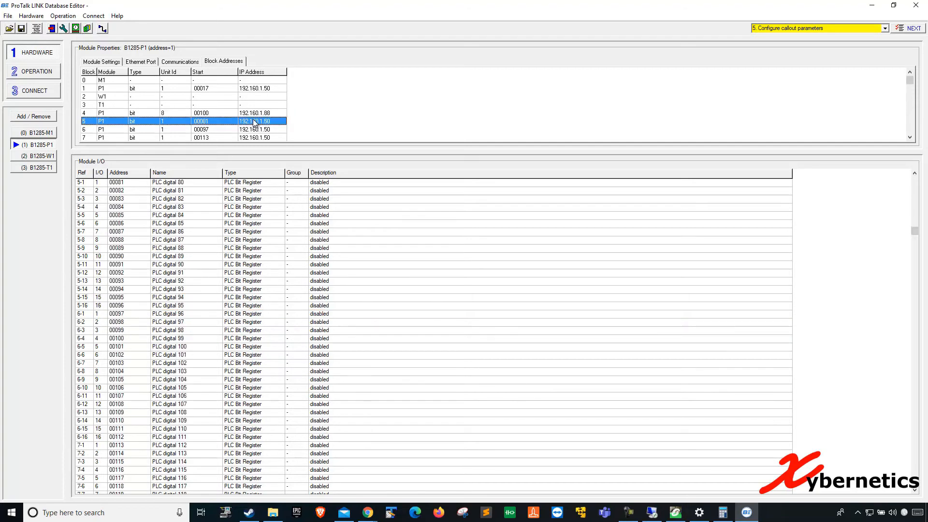
pyautogui.press('Down')
pyautogui.press('Down')
pyautogui.press('Down')
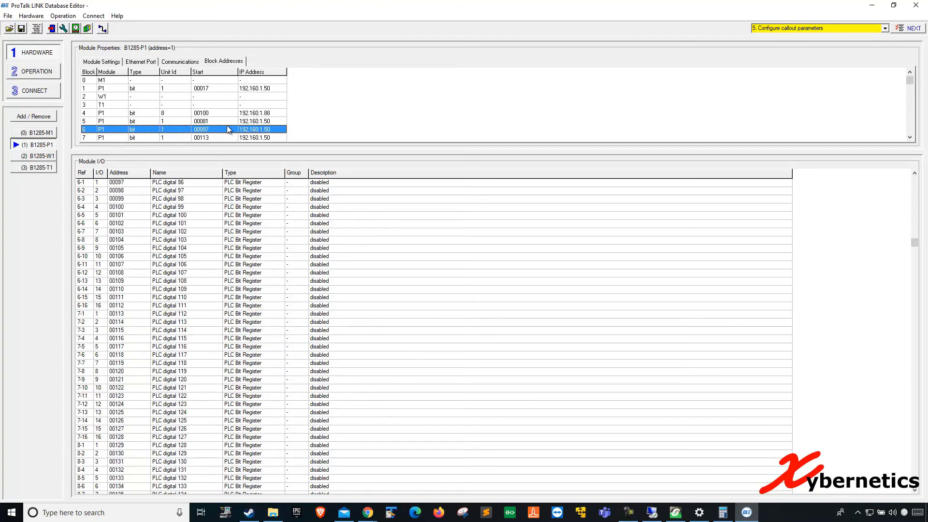
pyautogui.press('Down')
pyautogui.press('Down')
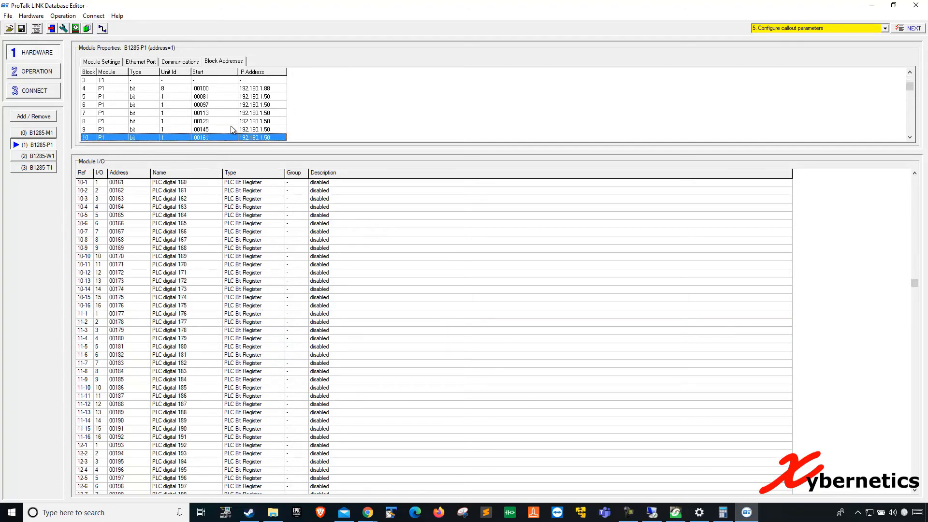
pyautogui.doubleClick(257, 135)
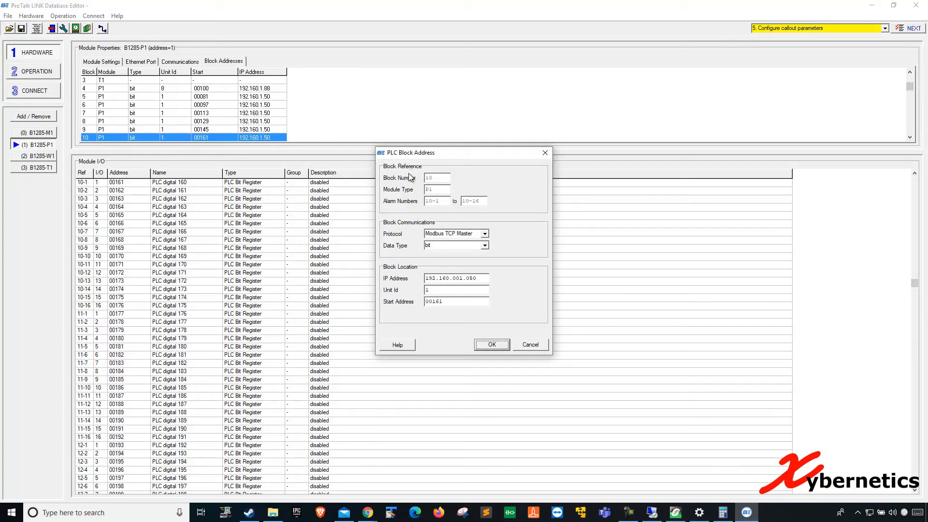
pyautogui.press('BackSpace')
pyautogui.press('BackSpace')
pyautogui.write('10')
pyautogui.moveTo(432, 301); pyautogui.dragTo(454, 302)
pyautogui.write('400')
pyautogui.click(489, 341)
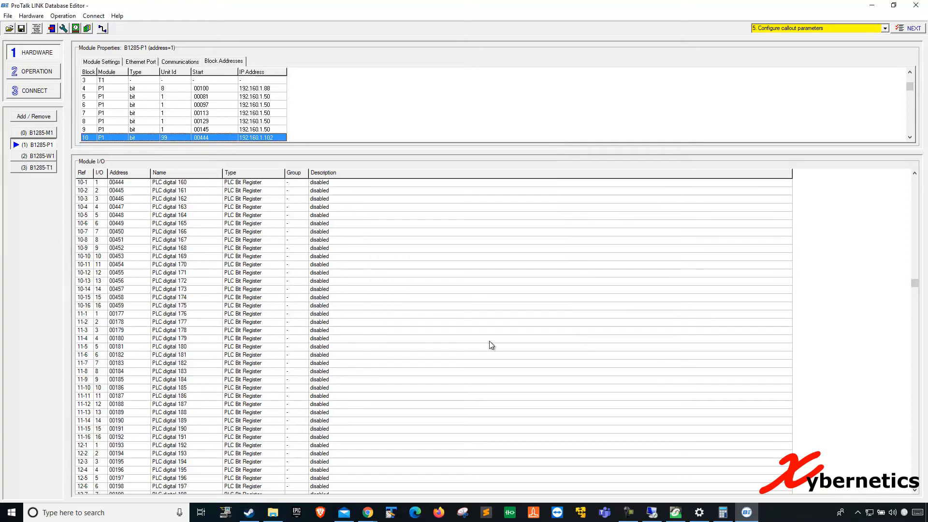
pyautogui.click(119, 186)
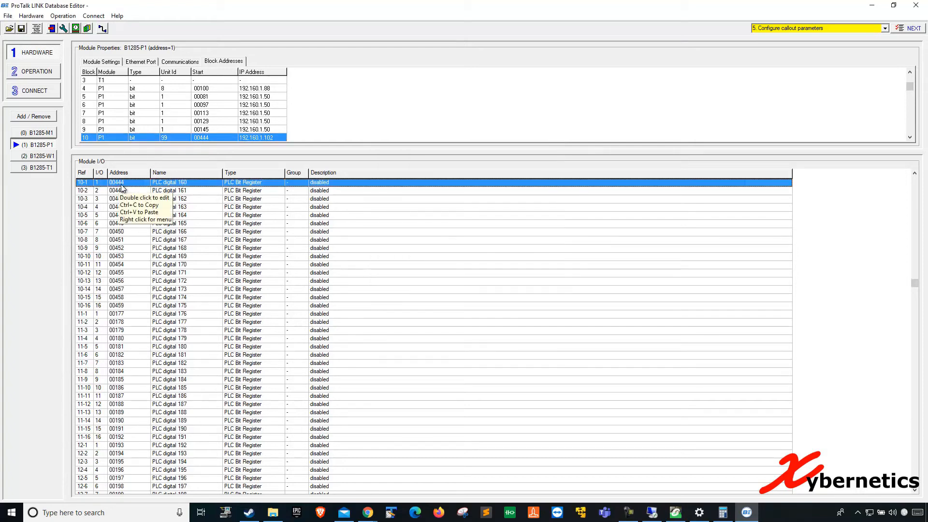
pyautogui.click(122, 306)
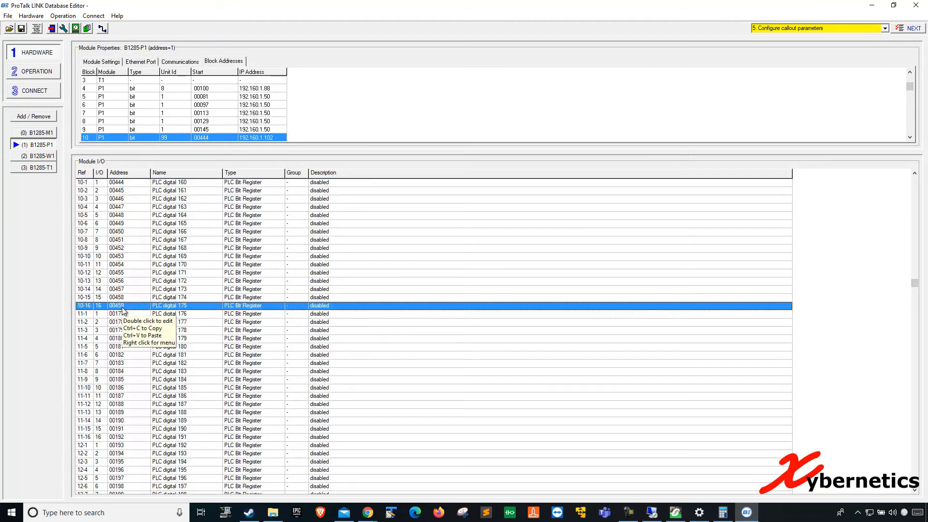
# Examine the PLC module's block address list from block 4 through block 31 to see which blocks are assignable
pyautogui.click(204, 105)
pyautogui.click(202, 88)
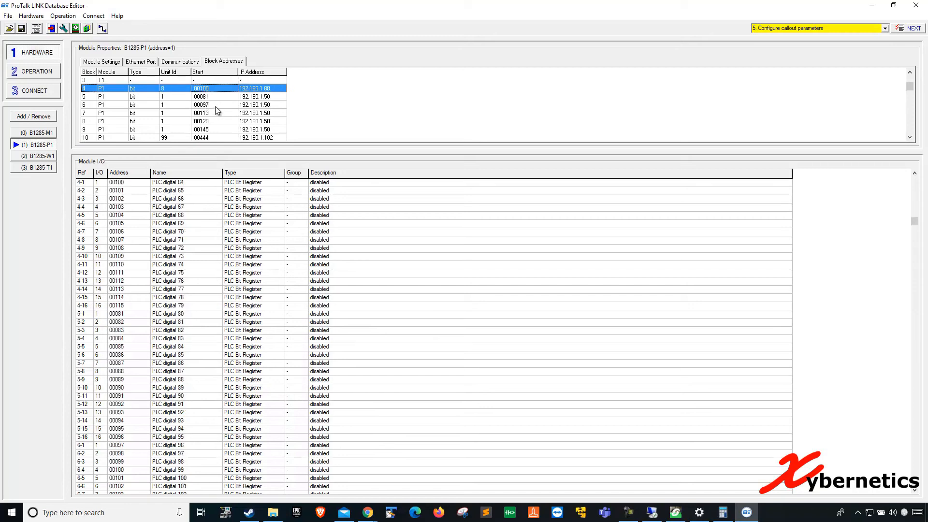
pyautogui.press('Down')
pyautogui.press('Down')
pyautogui.press('Down')
pyautogui.press('Down')
pyautogui.press('Down')
pyautogui.press('Down')
pyautogui.press('Down')
pyautogui.press('Down')
pyautogui.press('Down')
pyautogui.press('Down')
pyautogui.press('Down')
pyautogui.press('Down')
pyautogui.press('Down')
pyautogui.press('Down')
pyautogui.press('Down')
pyautogui.press('Down')
pyautogui.press('Down')
pyautogui.press('Down')
pyautogui.press('Down')
pyautogui.press('Down')
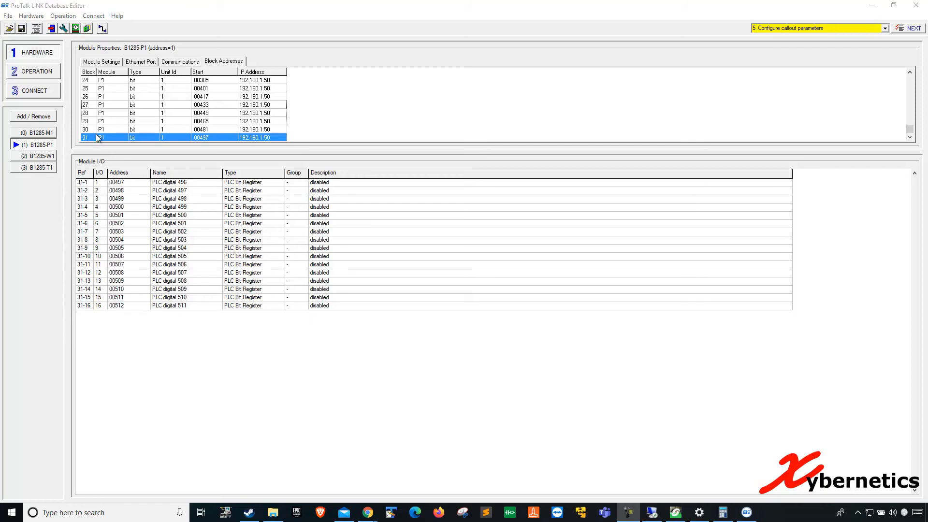
pyautogui.click(91, 139)
pyautogui.press('Home')
pyautogui.click(99, 113)
pyautogui.click(100, 106)
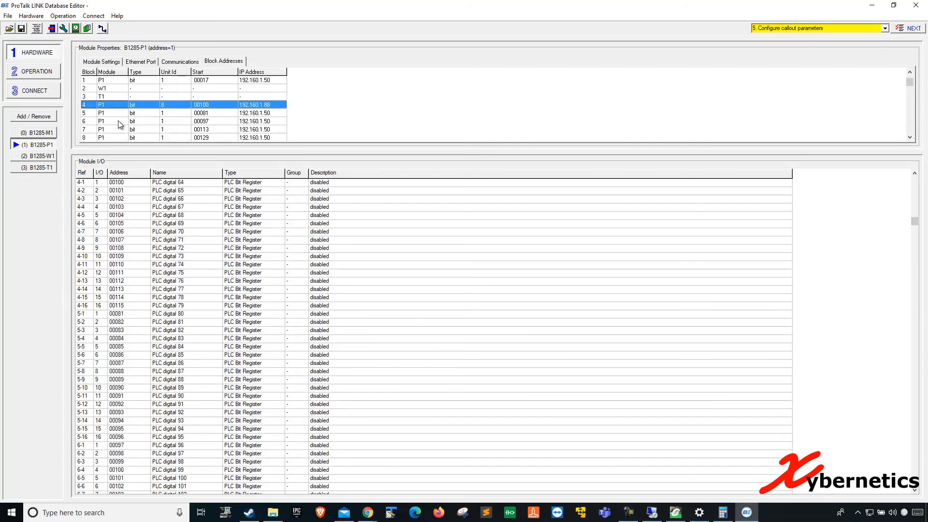
pyautogui.press('Down')
pyautogui.press('Down')
pyautogui.press('Down')
pyautogui.press('Down')
pyautogui.press('Down')
pyautogui.press('Down')
pyautogui.press('Down')
pyautogui.press('Down')
pyautogui.press('Down')
pyautogui.press('Down')
pyautogui.scroll(-13, 121, 135)
pyautogui.scroll(18, 121, 134)
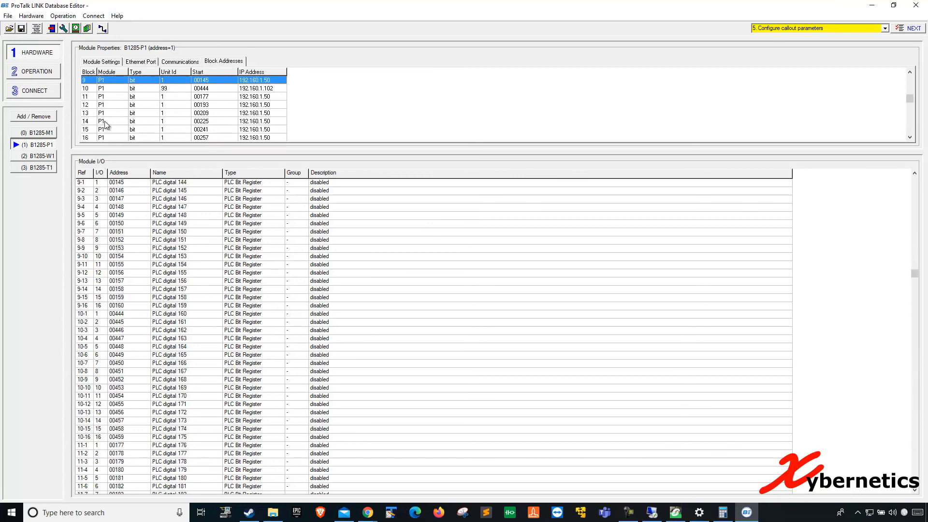
# Check block 9's last I/O point, calculate 29 × 16 in Calculator, and return to the database editor
pyautogui.click(103, 307)
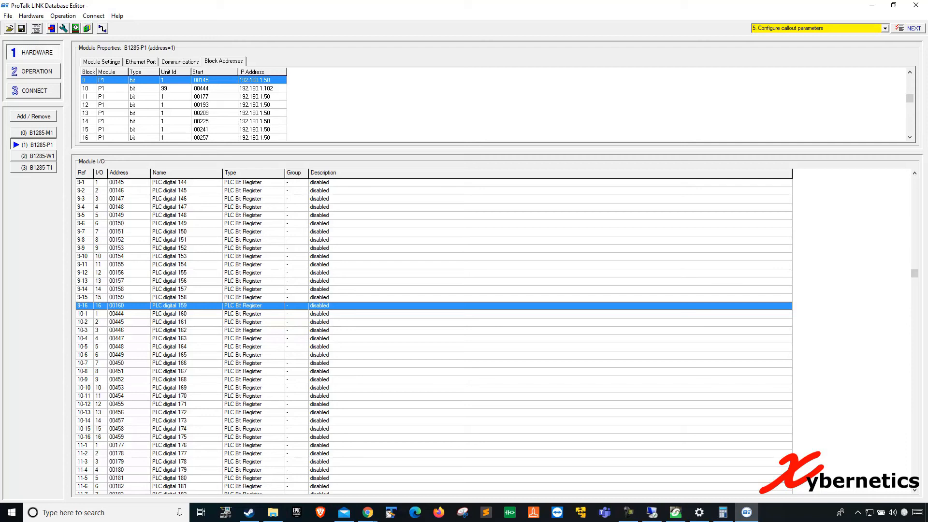
pyautogui.hotkey('alt', 'Tab')
pyautogui.write('29*16')
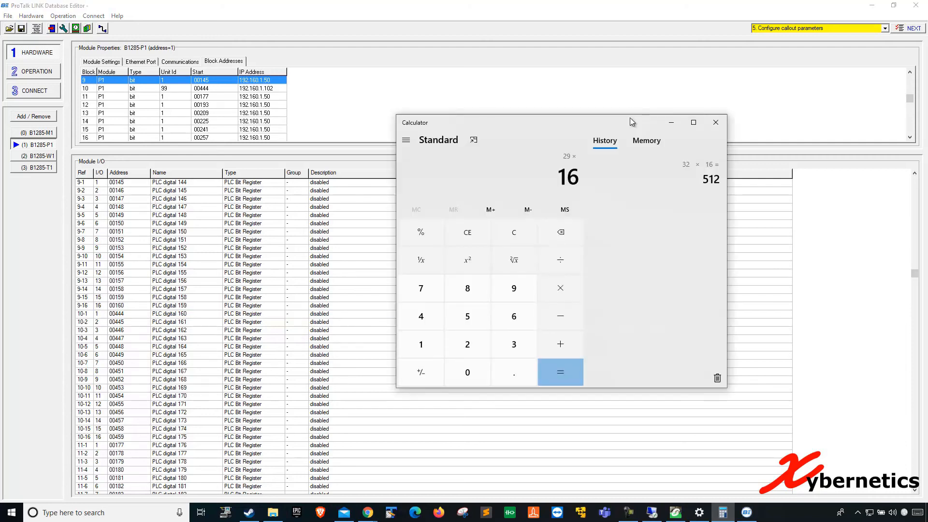
pyautogui.press('Return')
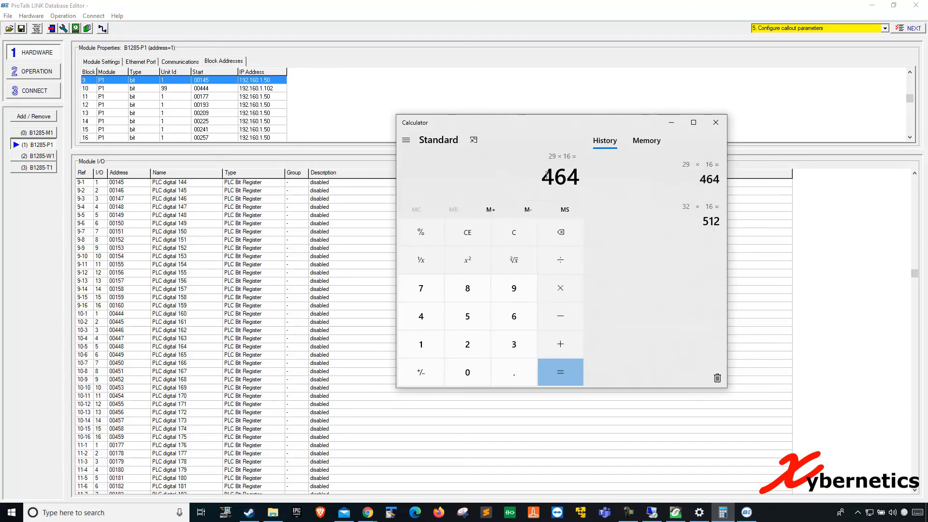
pyautogui.click(715, 122)
# Change the B1285-P1 module's communications protocol to Modbus TCP/IP slave
pyautogui.click(115, 87)
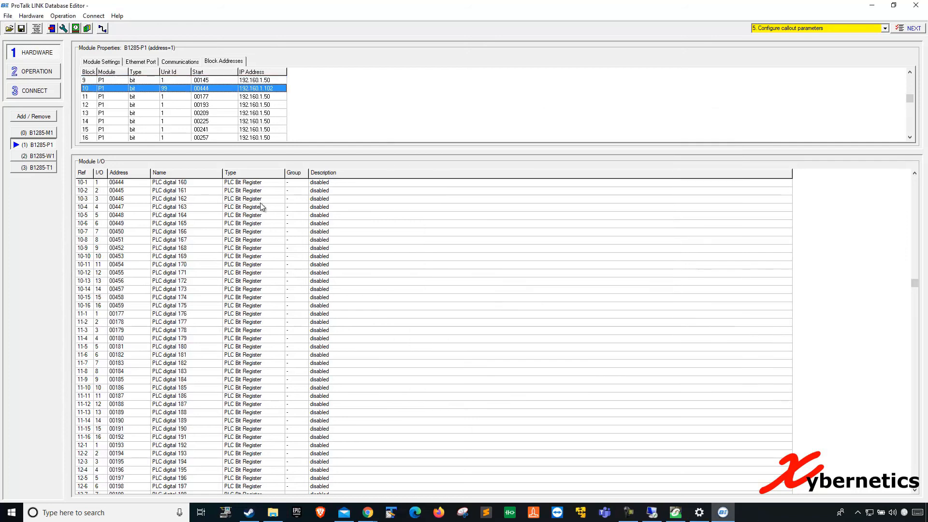
pyautogui.click(164, 63)
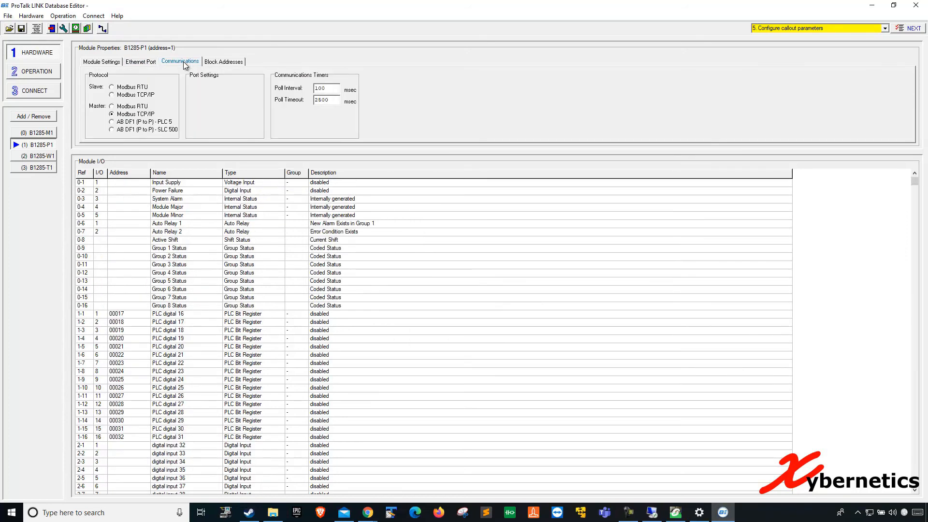
pyautogui.click(141, 96)
pyautogui.click(497, 289)
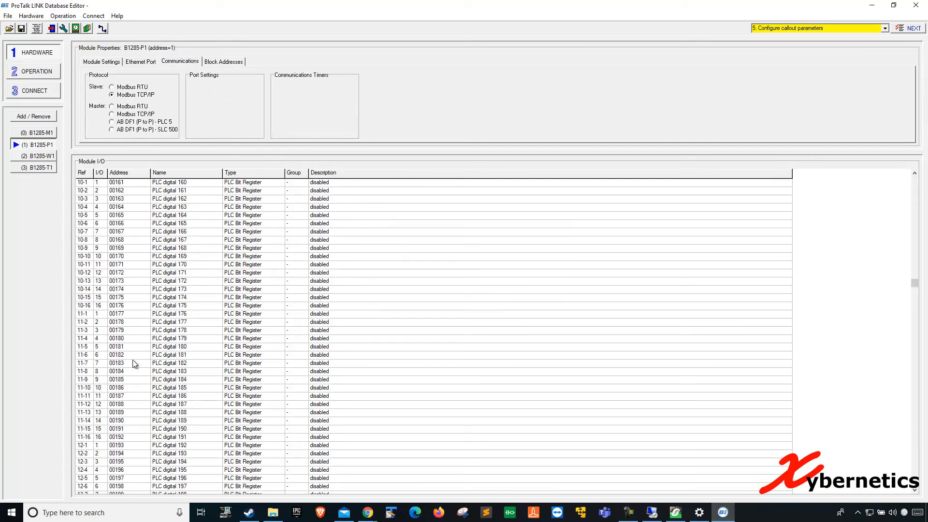
# Examine the module I/O addresses from block 10 back to reference 0-1, including the entries of blocks 0 and 1
pyautogui.click(112, 297)
pyautogui.press('Up')
pyautogui.press('Up')
pyautogui.press('Up')
pyautogui.press('Up')
pyautogui.press('Up')
pyautogui.press('Up')
pyautogui.press('Up')
pyautogui.press('Up')
pyautogui.press('Up')
pyautogui.press('Up')
pyautogui.press('Up')
pyautogui.press('Up')
pyautogui.press('Up')
pyautogui.press('Up')
pyautogui.press('Up')
pyautogui.press('Up')
pyautogui.press('Up')
pyautogui.press('Up')
pyautogui.press('Up')
pyautogui.press('Up')
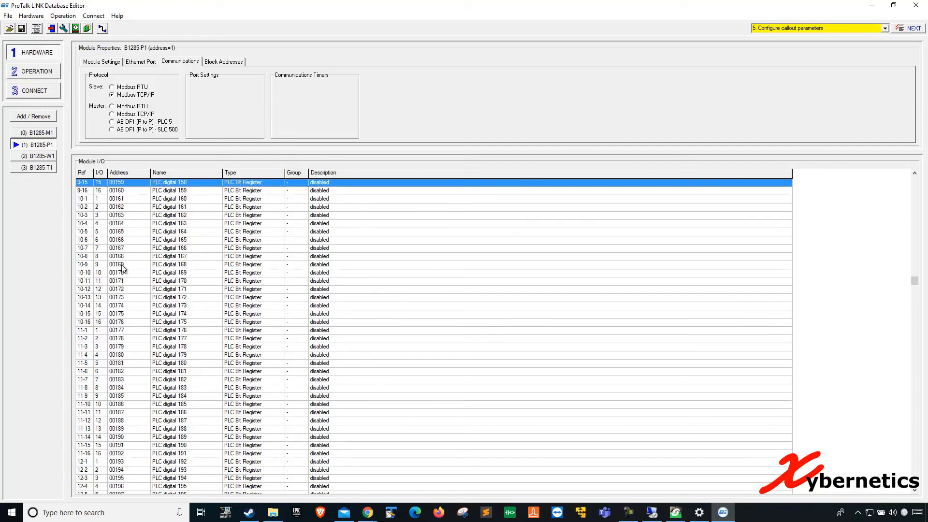
pyautogui.press('Up')
pyautogui.press('Up')
pyautogui.press('Up')
pyautogui.press('Up')
pyautogui.press('Up')
pyautogui.press('Up')
pyautogui.press('Up')
pyautogui.press('Up')
pyautogui.press('Up')
pyautogui.press('Up')
pyautogui.press('Up')
pyautogui.press('Up')
pyautogui.press('Up')
pyautogui.press('Up')
pyautogui.press('Up')
pyautogui.press('Up')
pyautogui.press('Up')
pyautogui.press('Up')
pyautogui.press('Up')
pyautogui.press('Up')
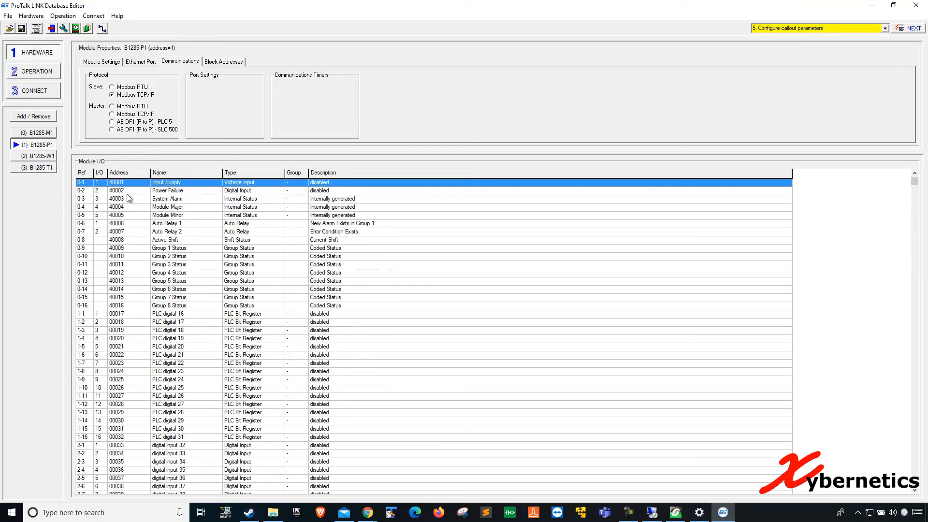
pyautogui.click(127, 232)
pyautogui.click(128, 321)
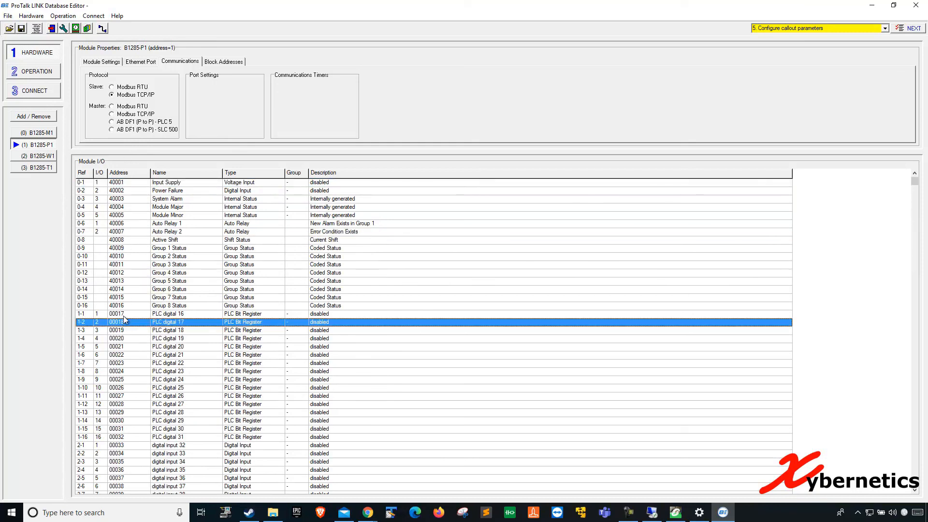
# Examine the remaining module I/O addresses from block 1 through the last entry of block 31
pyautogui.press('Down')
pyautogui.press('Down')
pyautogui.press('Down')
pyautogui.press('Down')
pyautogui.press('Down')
pyautogui.press('Down')
pyautogui.press('Down')
pyautogui.press('Down')
pyautogui.press('Down')
pyautogui.press('Down')
pyautogui.press('Down')
pyautogui.press('Down')
pyautogui.press('Down')
pyautogui.press('Down')
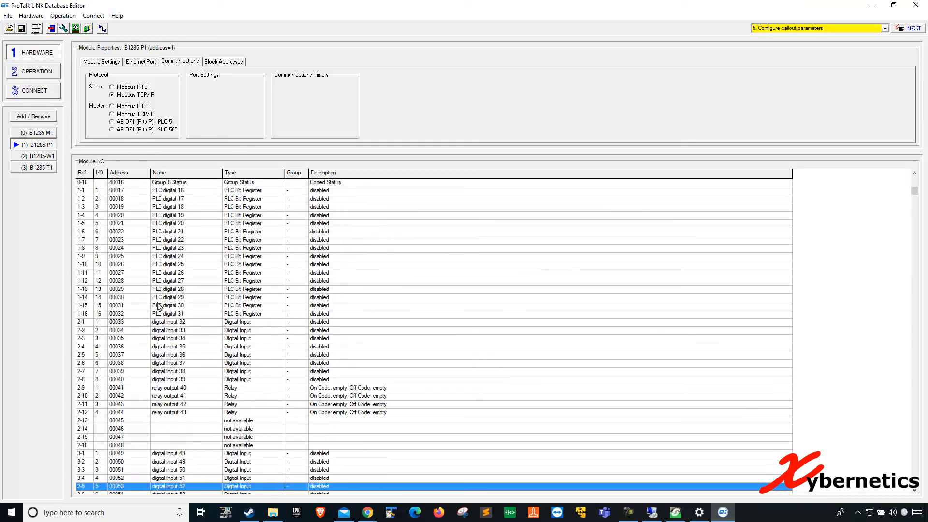
pyautogui.press('pagedown')
pyautogui.press('pagedown')
pyautogui.press('pagedown')
pyautogui.press('pagedown')
pyautogui.press('pagedown')
pyautogui.press('pagedown')
pyautogui.press('pagedown')
pyautogui.press('pagedown')
pyautogui.press('pagedown')
pyautogui.press('pagedown')
pyautogui.press('pagedown')
pyautogui.press('pagedown')
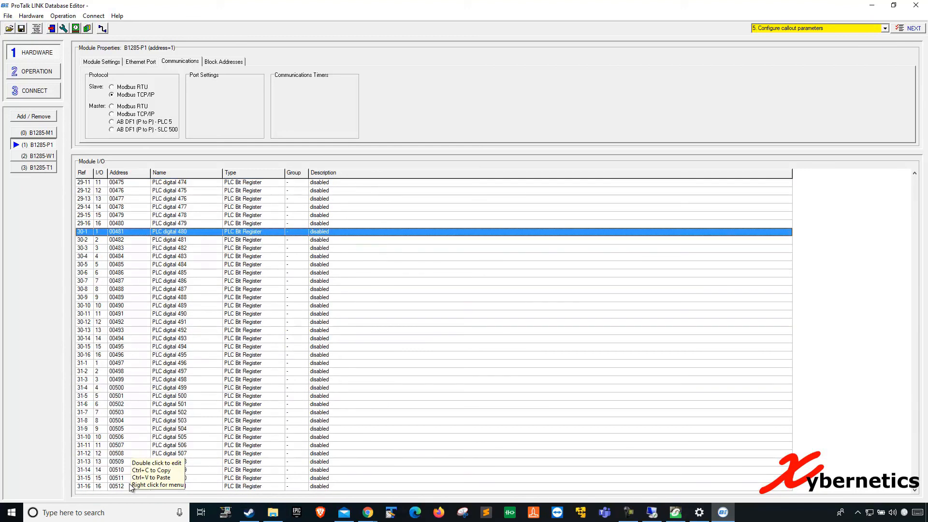
# Examine the module I/O addresses backward from the end of block 31 to reference 27-16
pyautogui.press('pagedown')
pyautogui.press('Up')
pyautogui.press('Up')
pyautogui.press('Up')
pyautogui.press('Up')
pyautogui.press('Up')
pyautogui.press('Up')
pyautogui.press('Up')
pyautogui.press('Up')
pyautogui.press('Up')
pyautogui.press('Up')
pyautogui.press('Up')
pyautogui.press('Up')
pyautogui.press('Up')
pyautogui.press('Up')
pyautogui.press('Up')
pyautogui.press('Up')
pyautogui.press('Up')
pyautogui.press('Up')
pyautogui.press('Up')
pyautogui.press('Up')
pyautogui.press('Up')
pyautogui.press('Up')
pyautogui.press('Up')
pyautogui.press('Up')
pyautogui.press('Up')
pyautogui.press('Up')
pyautogui.press('Up')
pyautogui.press('Up')
pyautogui.press('Up')
pyautogui.press('Up')
pyautogui.press('Up')
pyautogui.press('Up')
pyautogui.press('Up')
pyautogui.press('Up')
pyautogui.press('Up')
pyautogui.press('Up')
pyautogui.press('Up')
pyautogui.press('Up')
pyautogui.press('Up')
pyautogui.press('Up')
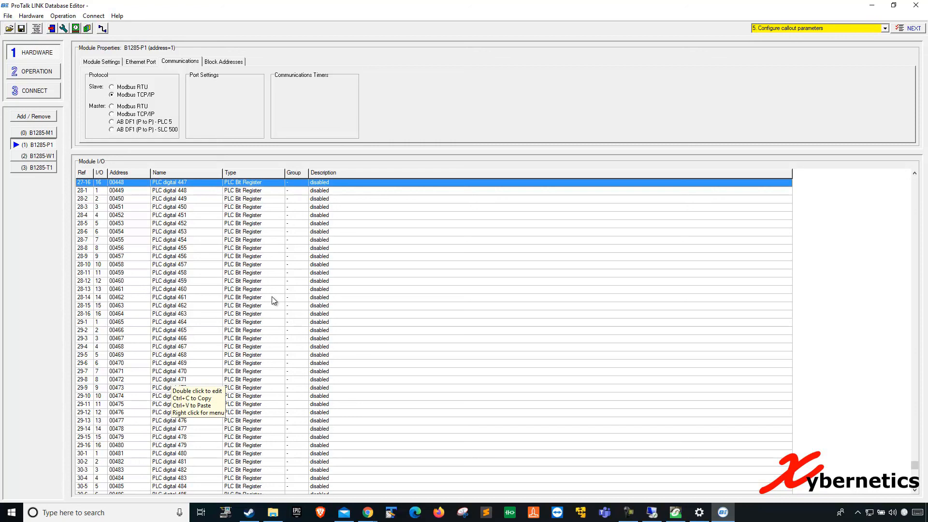
# Check individual register addresses in blocks 28 and 29, from reference 28-1 through 28-5, 28-11 and 28-14 to 29-9
pyautogui.click(133, 190)
pyautogui.click(132, 225)
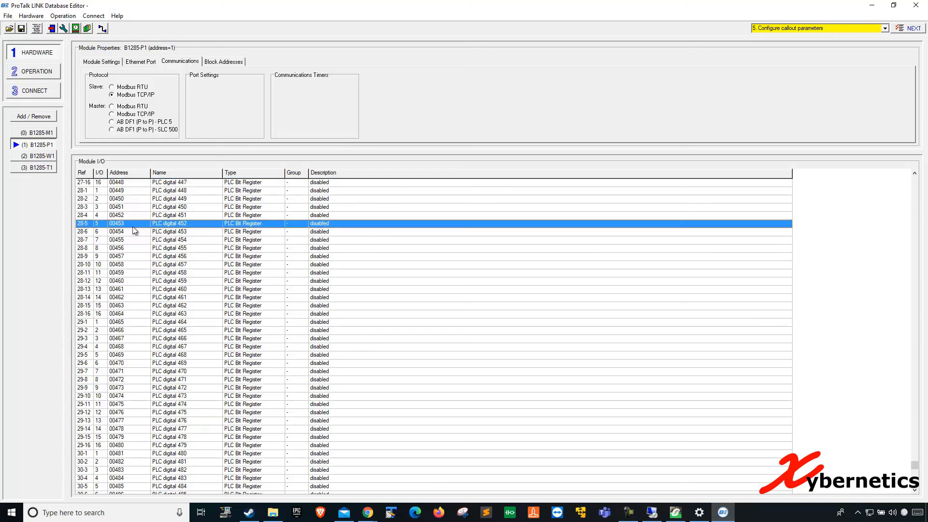
pyautogui.click(130, 274)
pyautogui.click(126, 297)
pyautogui.click(136, 389)
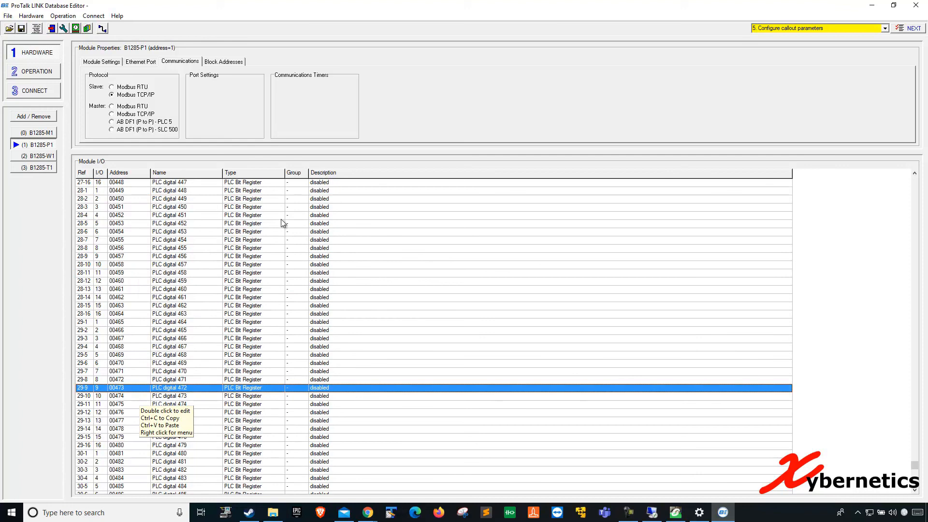
# Open the connection section's serial database transfer page
pyautogui.click(51, 91)
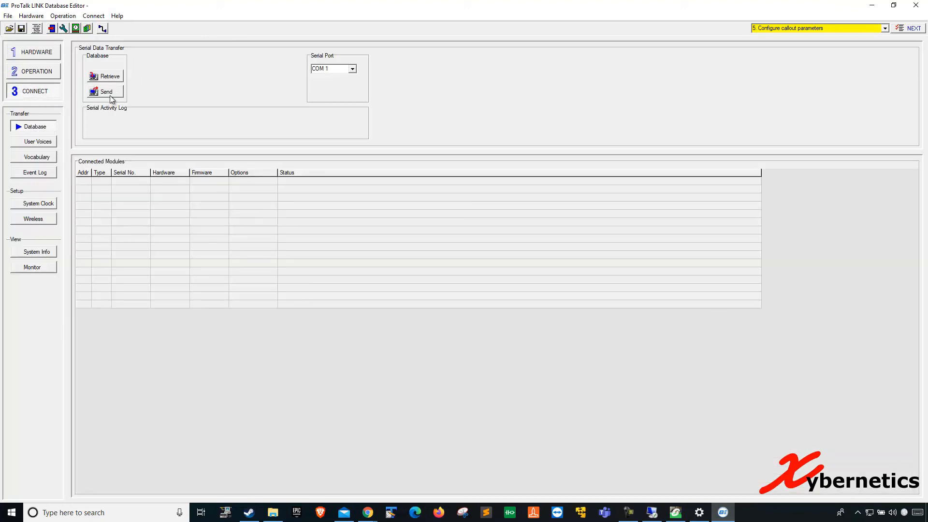